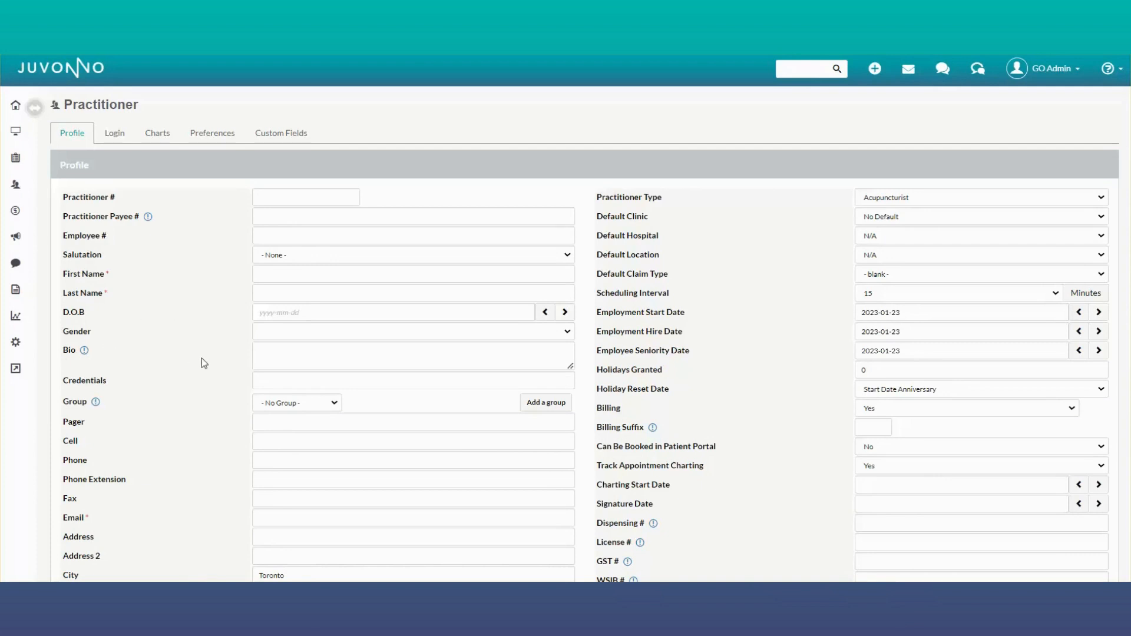
Step: Enter the practitioner's first name and last name in the new profile
{"action": "scroll", "coordinate": [202, 355], "scroll_direction": "down", "scroll_amount": 1}
{"action": "left_click", "coordinate": [304, 203]}
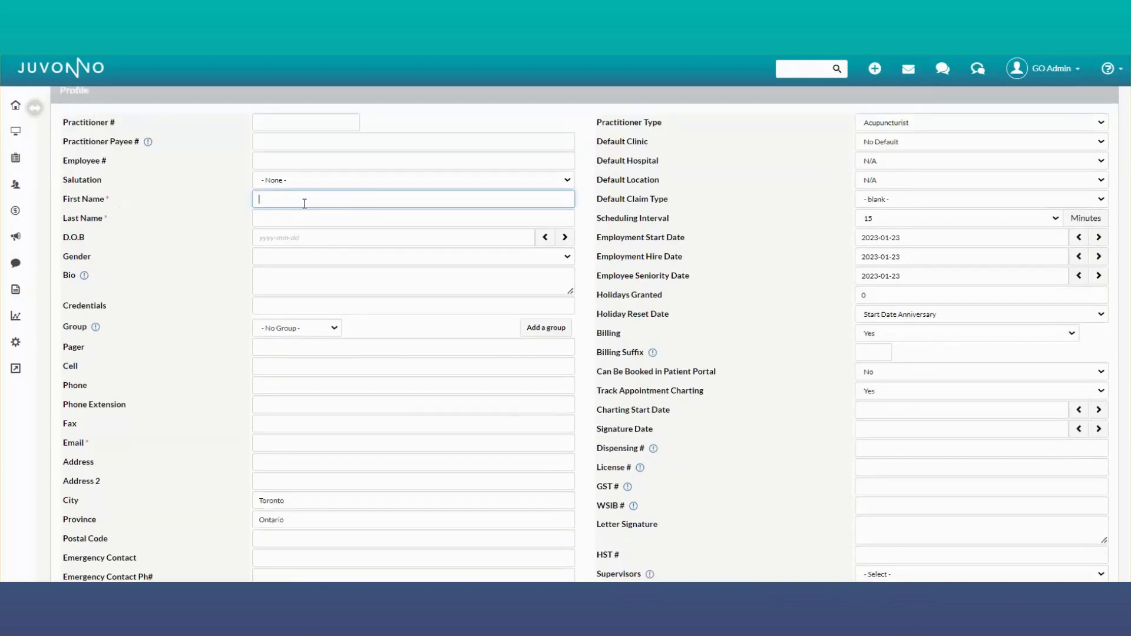
{"action": "left_click", "coordinate": [320, 217]}
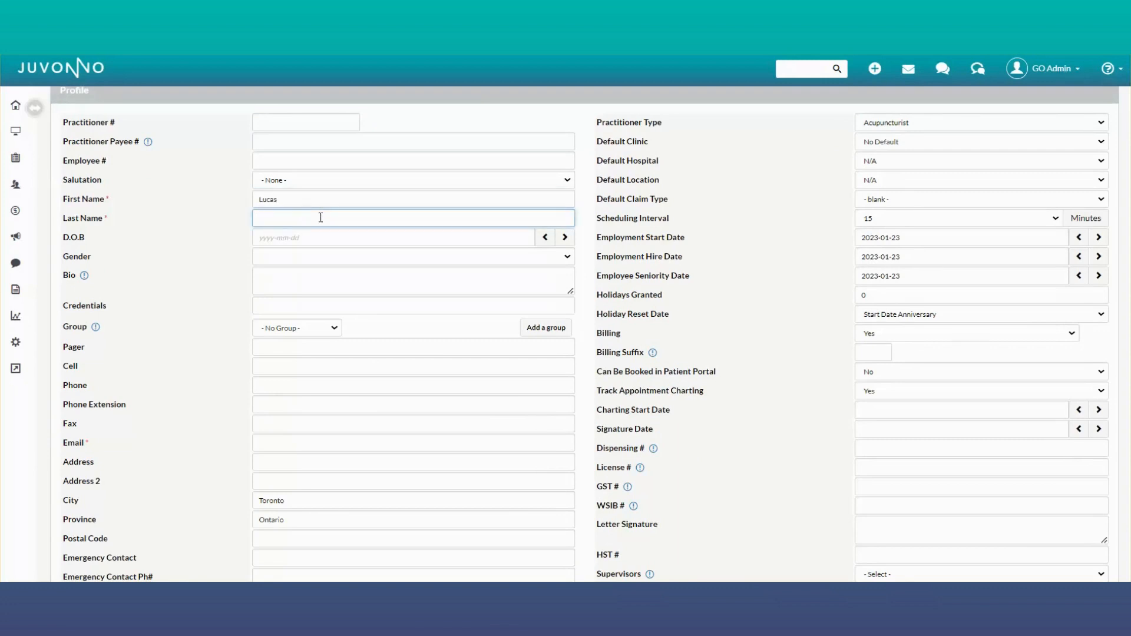
Step: Enter the practitioner's physio credentials number and assign the practitioner to the Physiotherapist group
{"action": "left_click", "coordinate": [290, 305]}
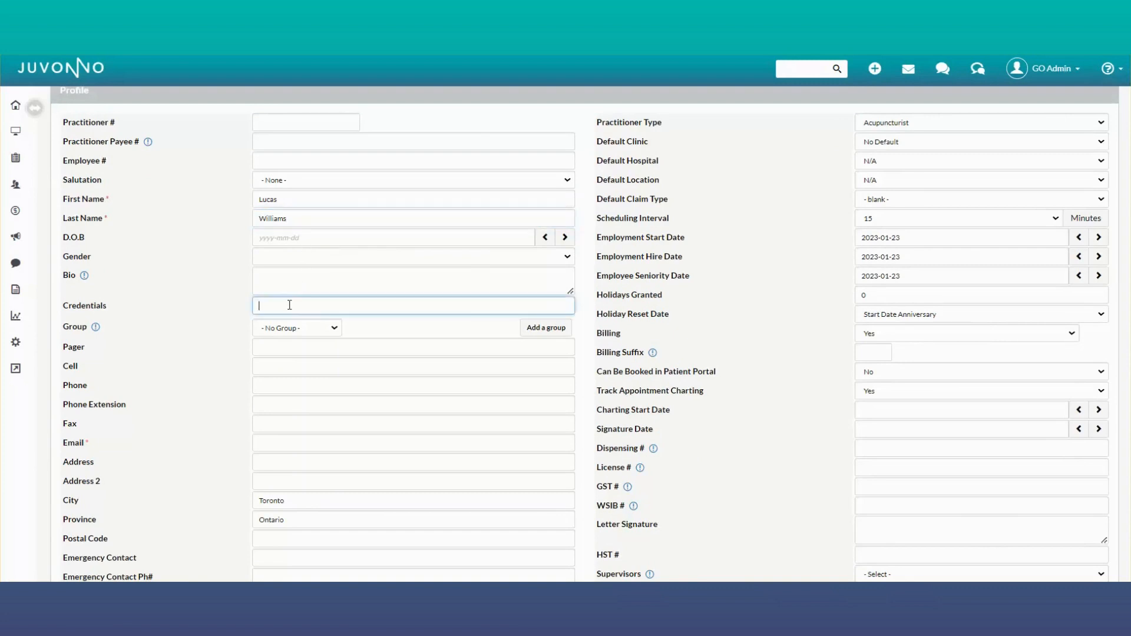
{"action": "type", "text": "Physio #4534"}
{"action": "scroll", "coordinate": [297, 202], "scroll_direction": "down", "scroll_amount": 1}
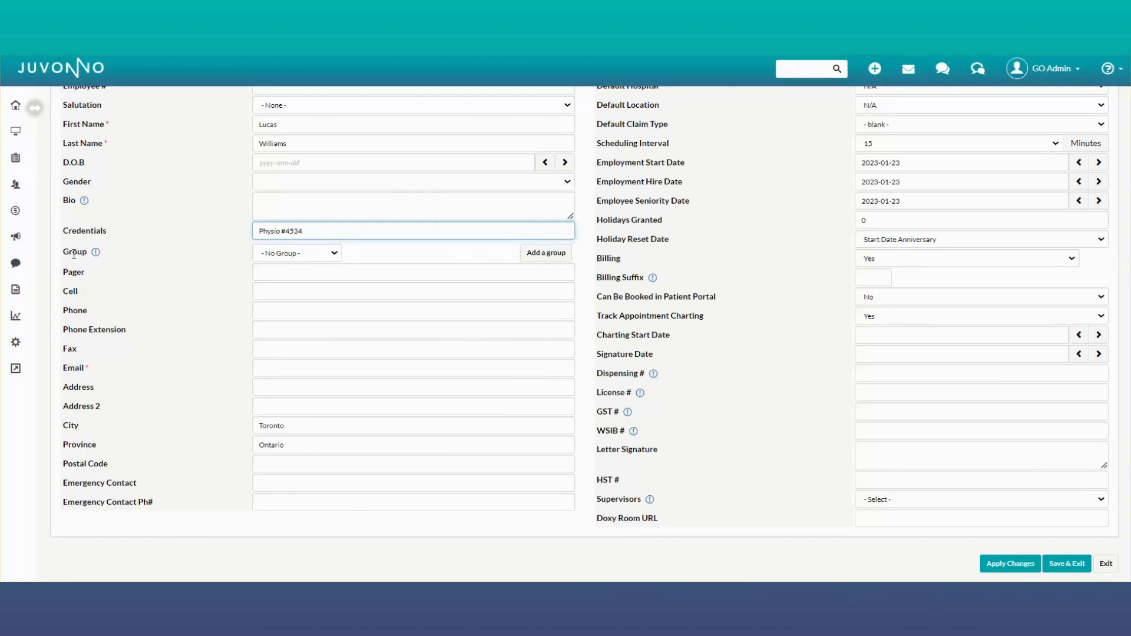
{"action": "left_click", "coordinate": [334, 258]}
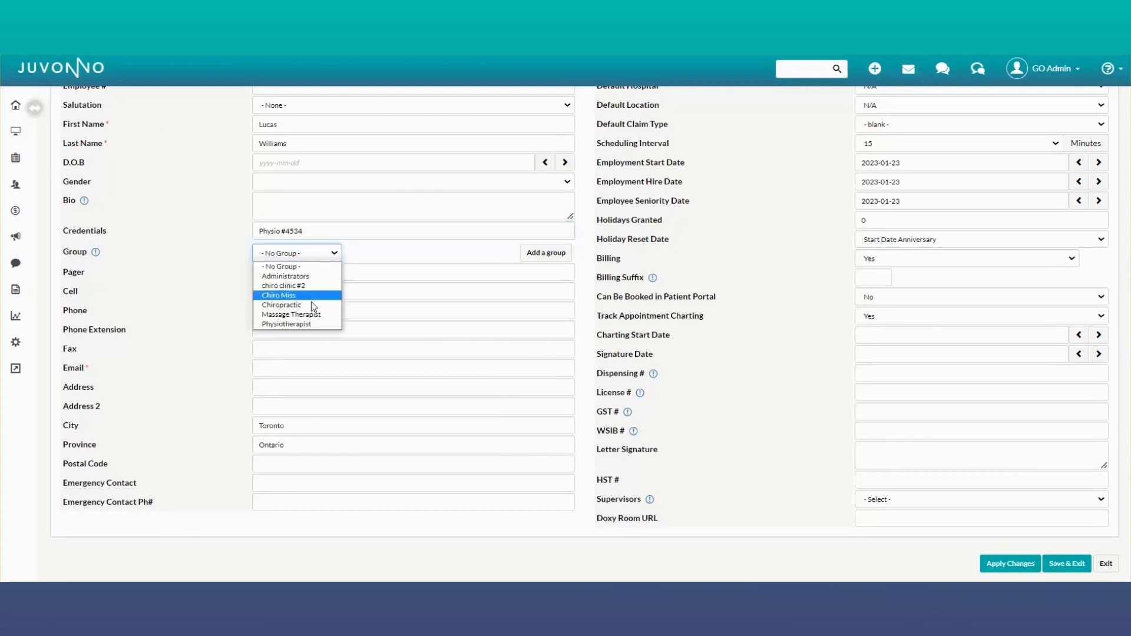
{"action": "left_click", "coordinate": [305, 324]}
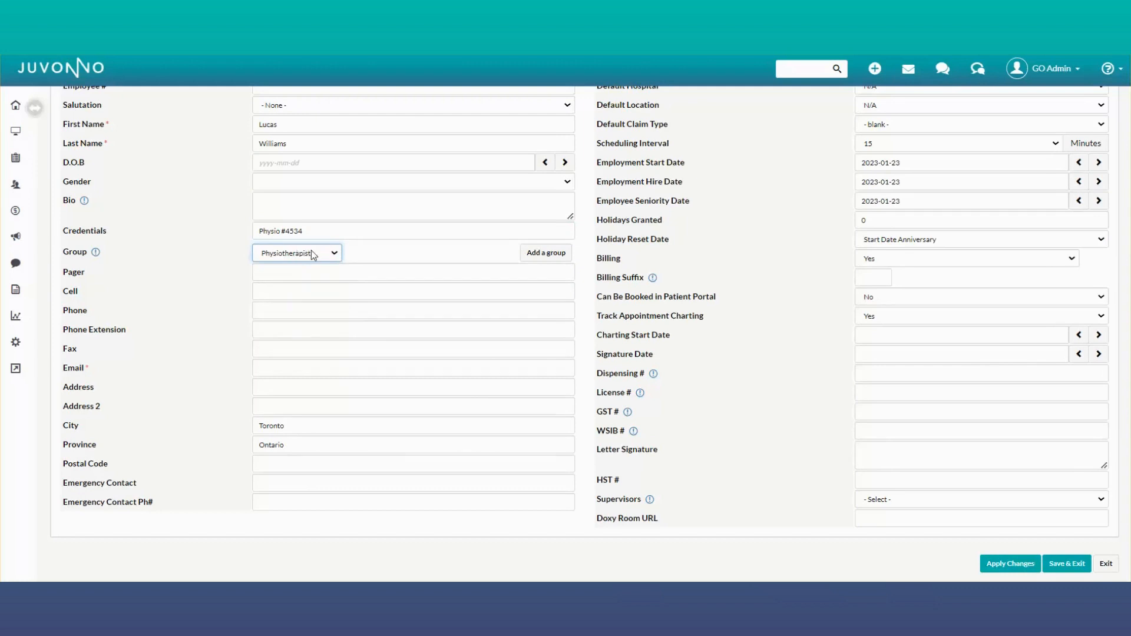
Step: Fill in the practitioner's e-mail address
{"action": "left_click", "coordinate": [294, 366]}
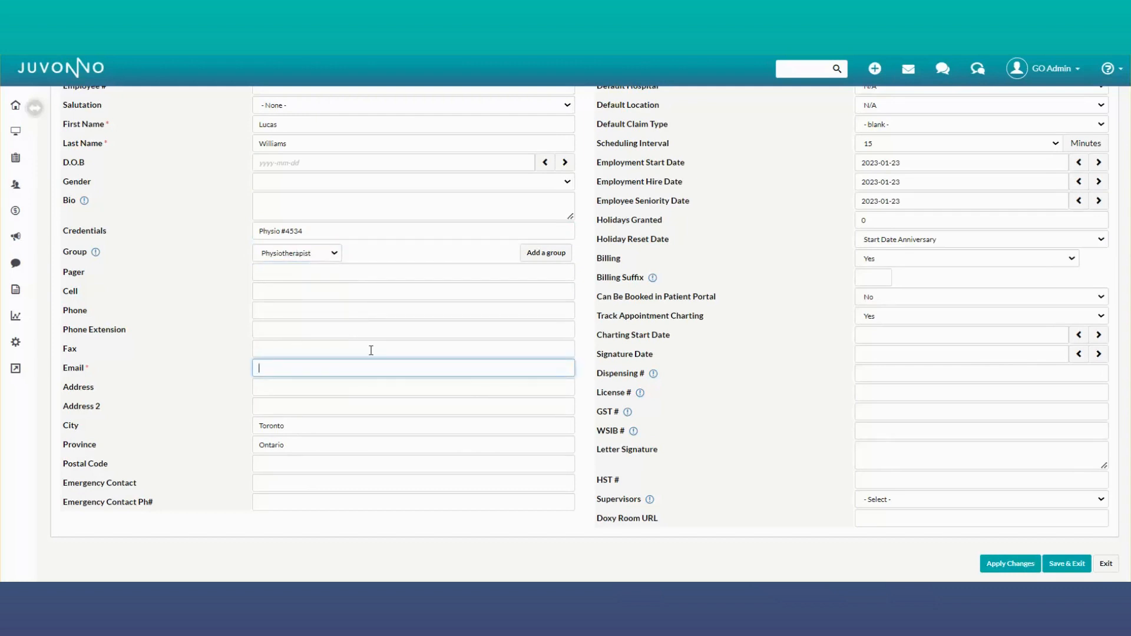
{"action": "scroll", "coordinate": [419, 350], "scroll_direction": "up", "scroll_amount": 3}
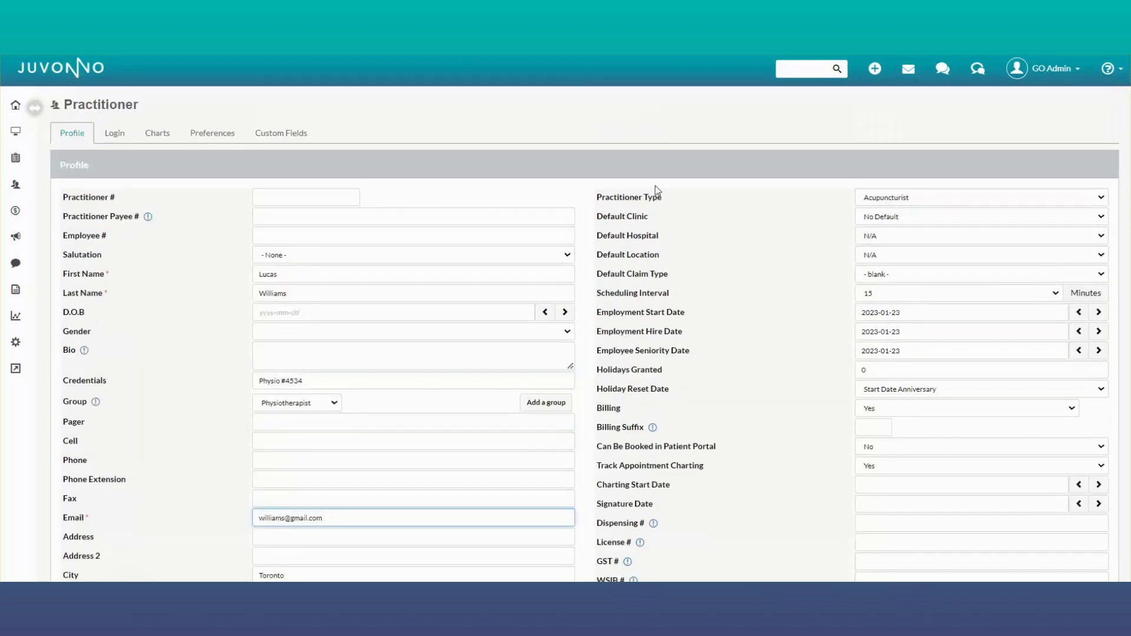
Step: Set the practitioner type to Physiotherapist and the default clinic to Toronto Rehab
{"action": "left_click", "coordinate": [970, 199]}
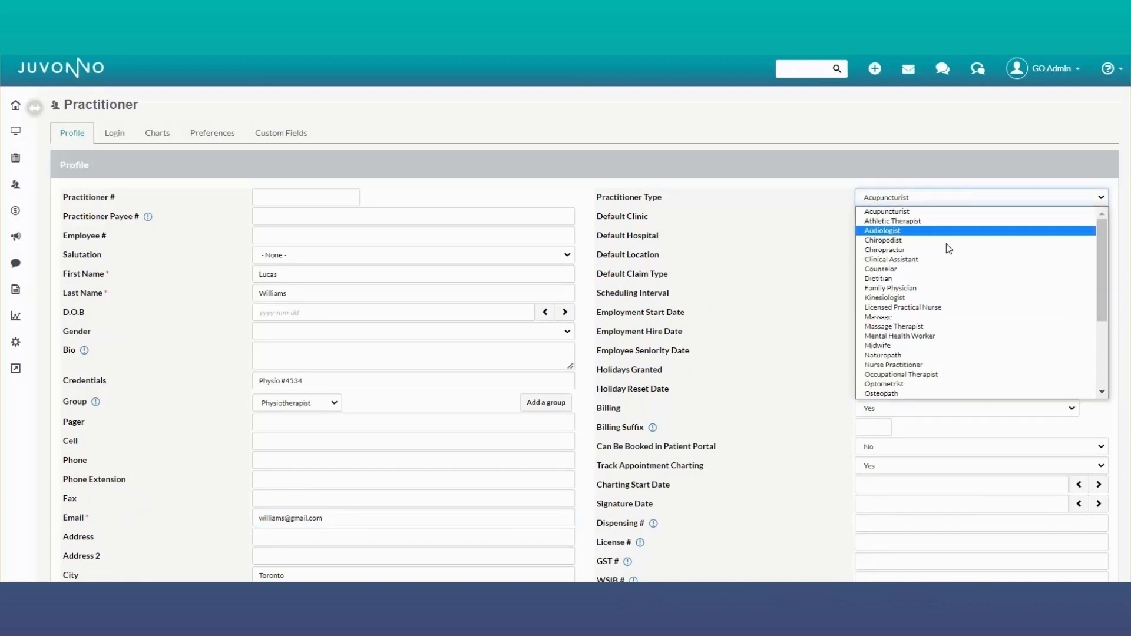
{"action": "scroll", "coordinate": [942, 276], "scroll_direction": "down", "scroll_amount": 5}
{"action": "left_click", "coordinate": [912, 312]}
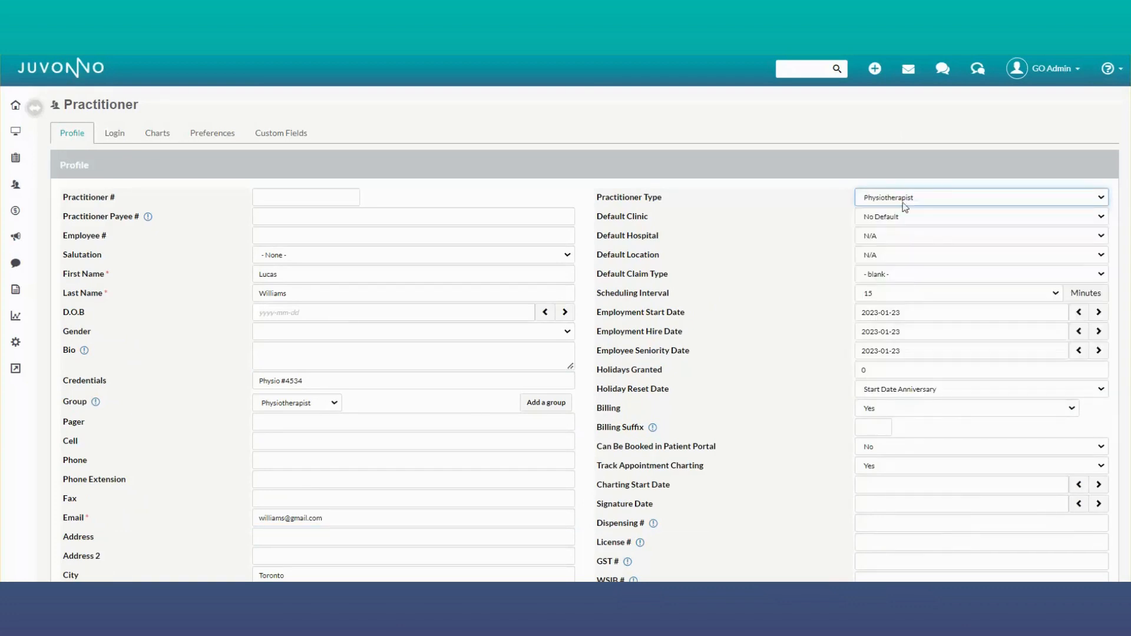
{"action": "left_click", "coordinate": [899, 218]}
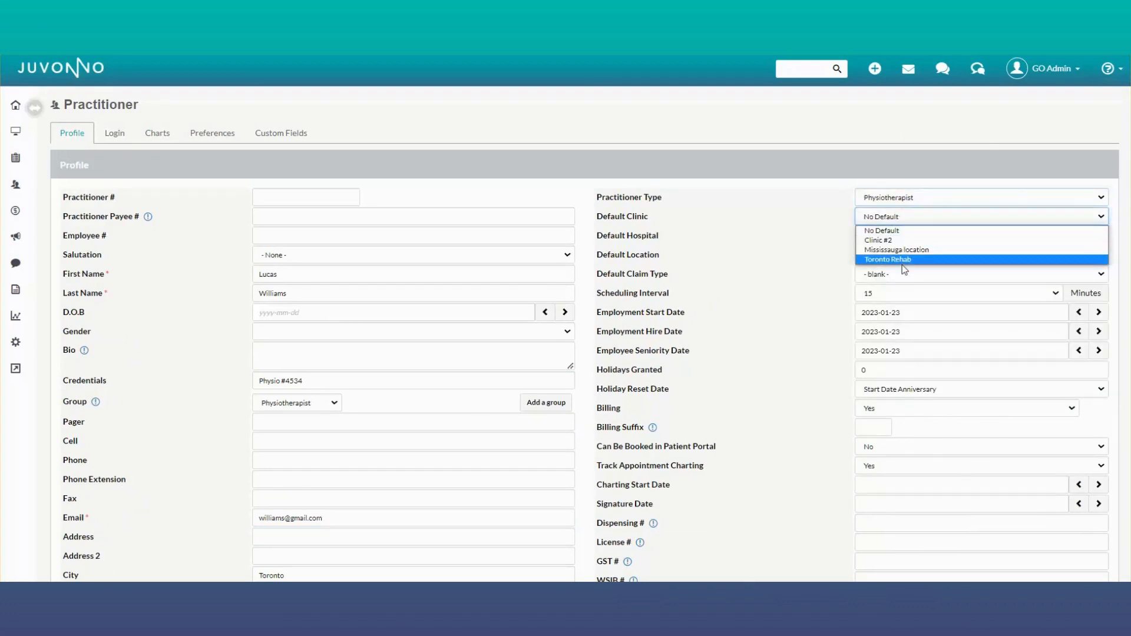
{"action": "left_click", "coordinate": [901, 258]}
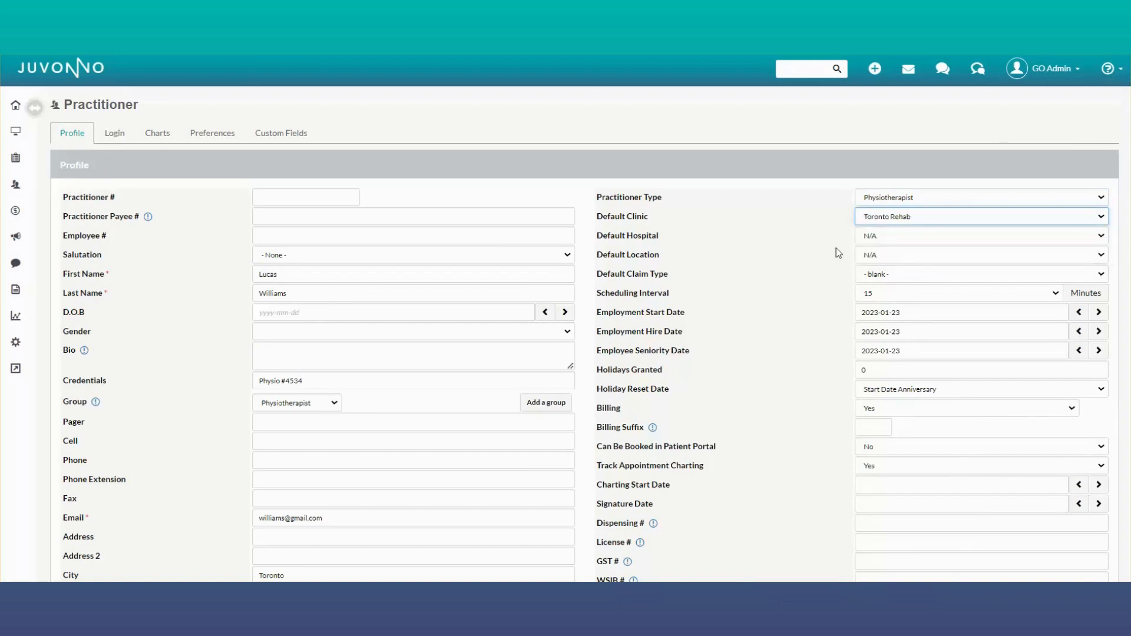
{"action": "left_click", "coordinate": [928, 221]}
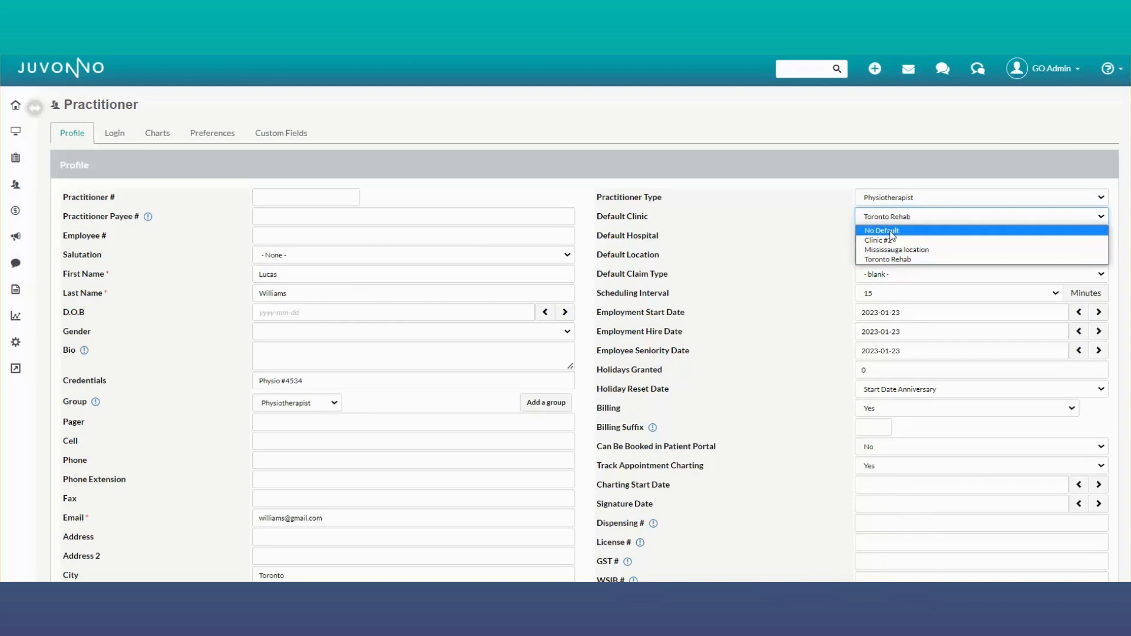
{"action": "left_click", "coordinate": [895, 220]}
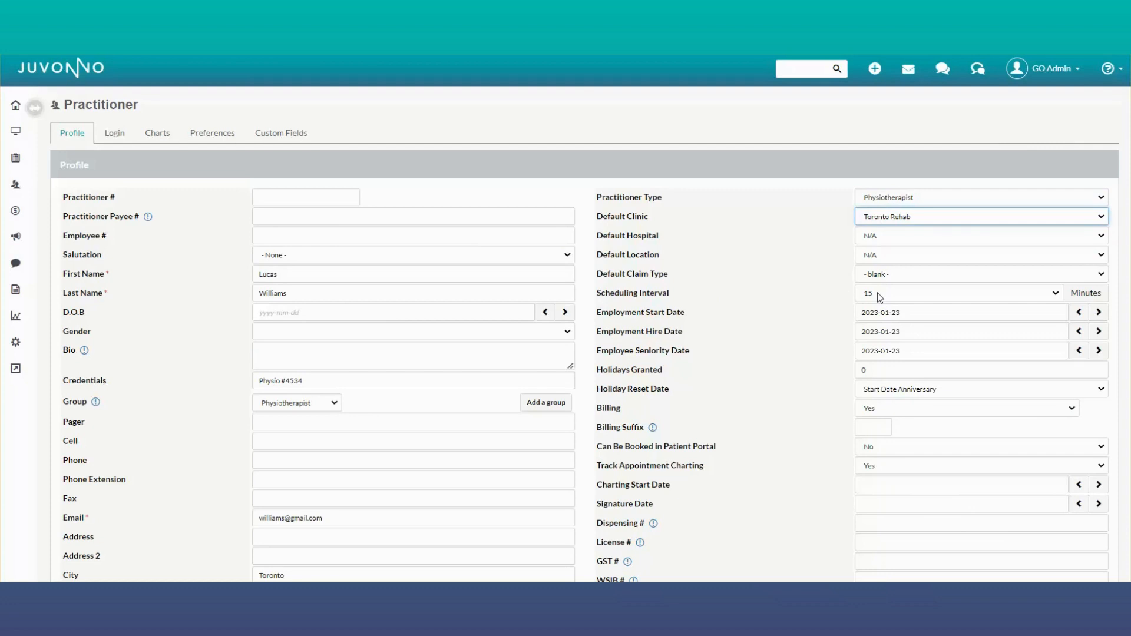
Step: Try to apply the profile changes and dismiss the alert that appears
{"action": "scroll", "coordinate": [877, 292], "scroll_direction": "down", "scroll_amount": 3}
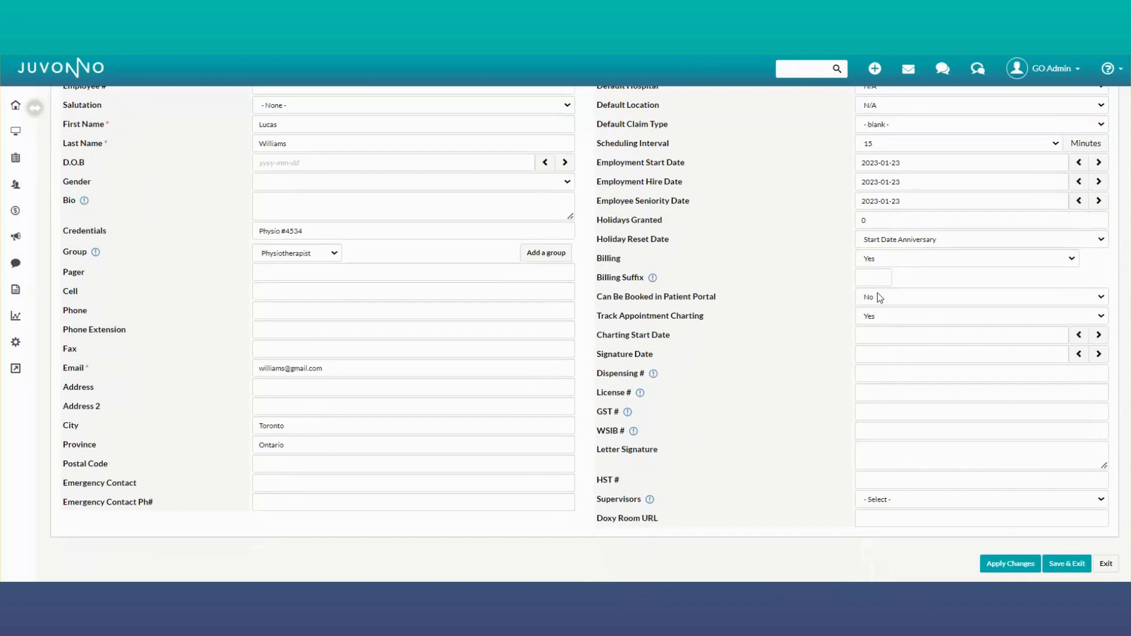
{"action": "scroll", "coordinate": [789, 356], "scroll_direction": "down", "scroll_amount": 1}
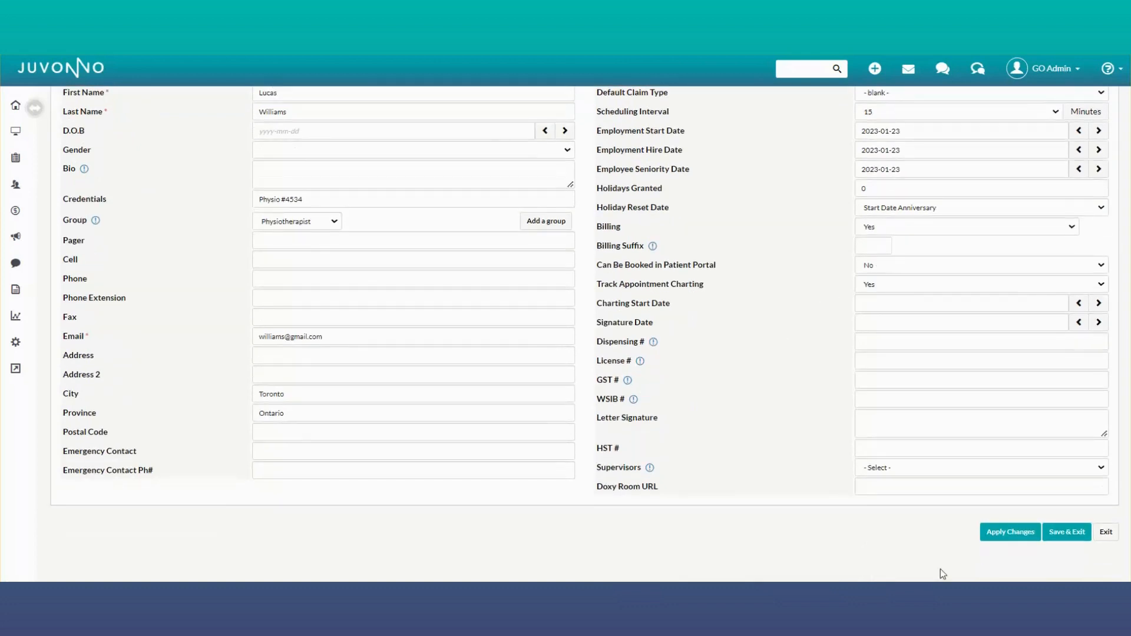
{"action": "left_click", "coordinate": [994, 535]}
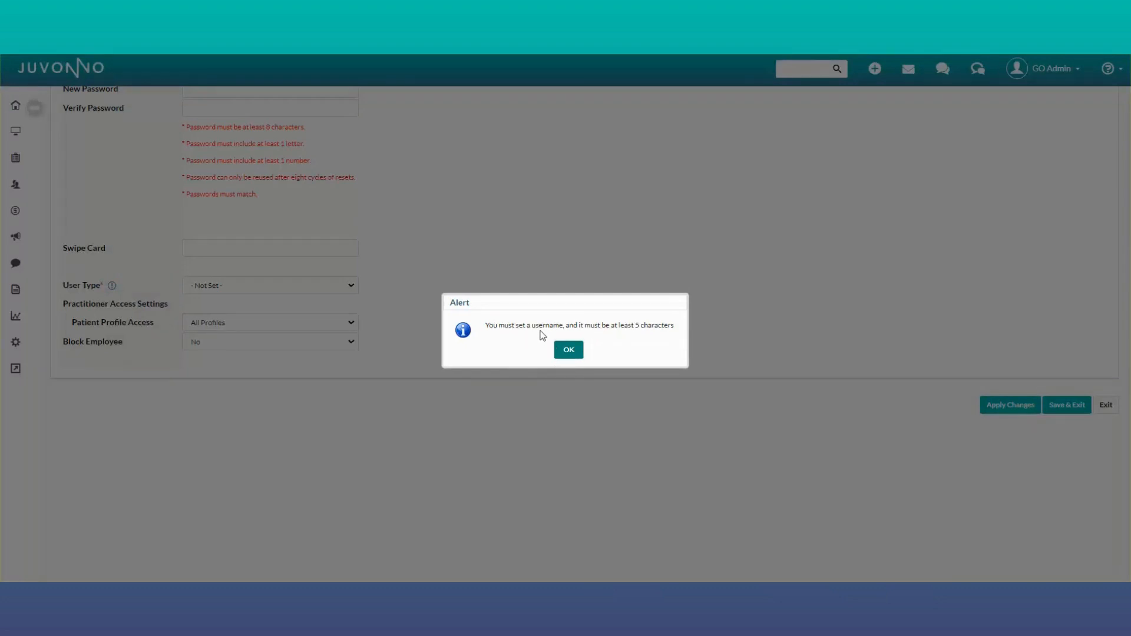
{"action": "left_click", "coordinate": [569, 350]}
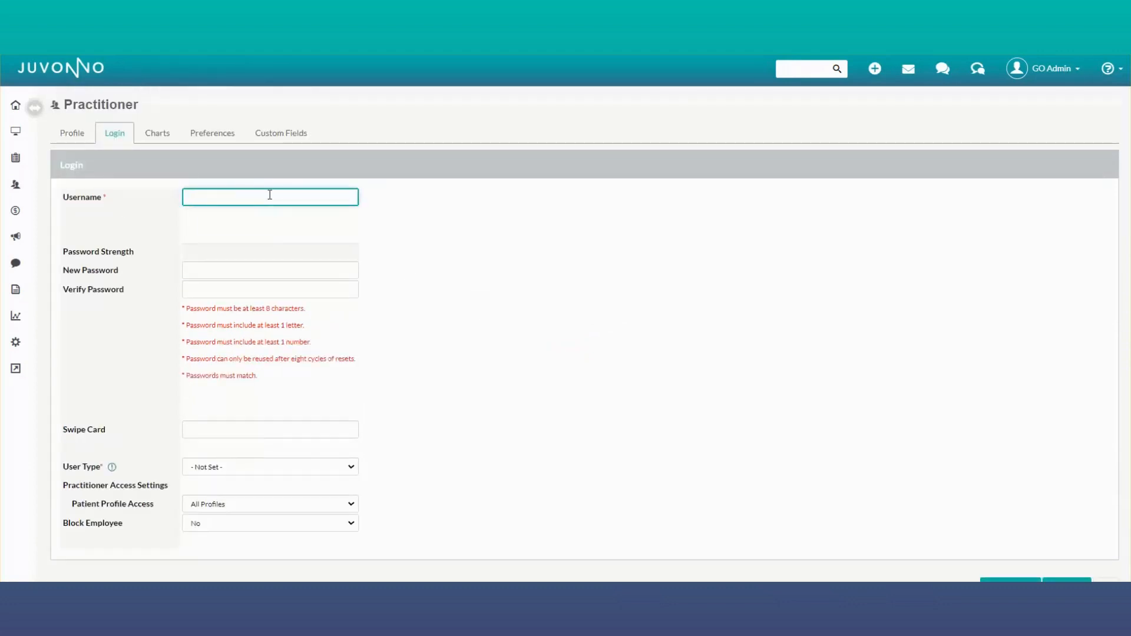
Step: Enter the new account password and repeat it in the verify password field
{"action": "left_click", "coordinate": [232, 268]}
{"action": "type", "text": "•••••••••"}
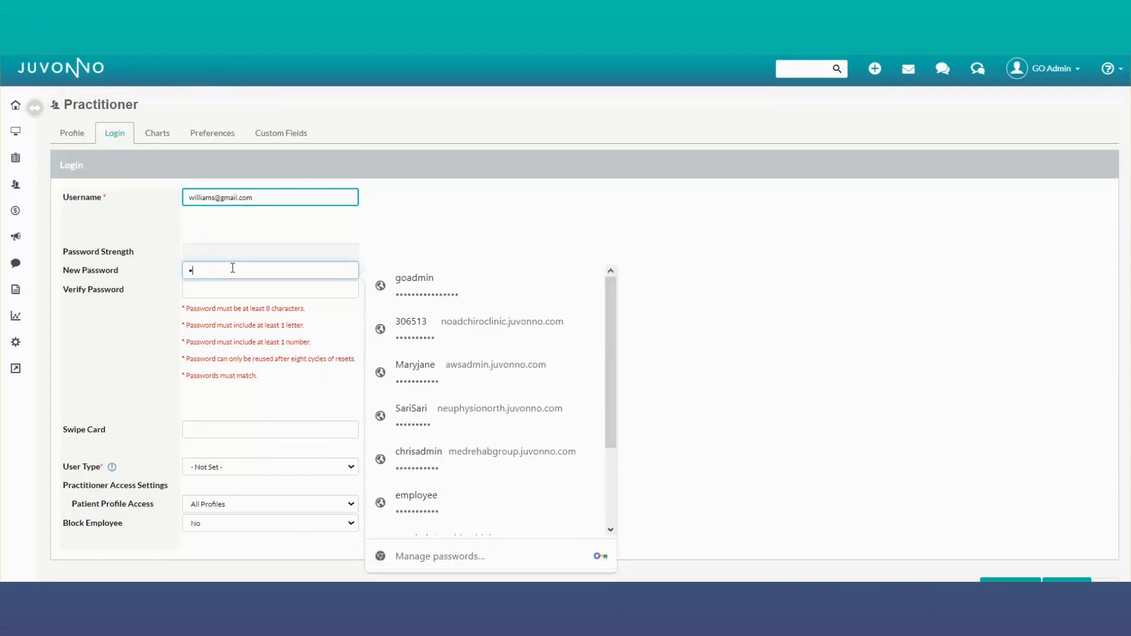
{"action": "key", "text": "Tab"}
{"action": "type", "text": "•••••••••"}
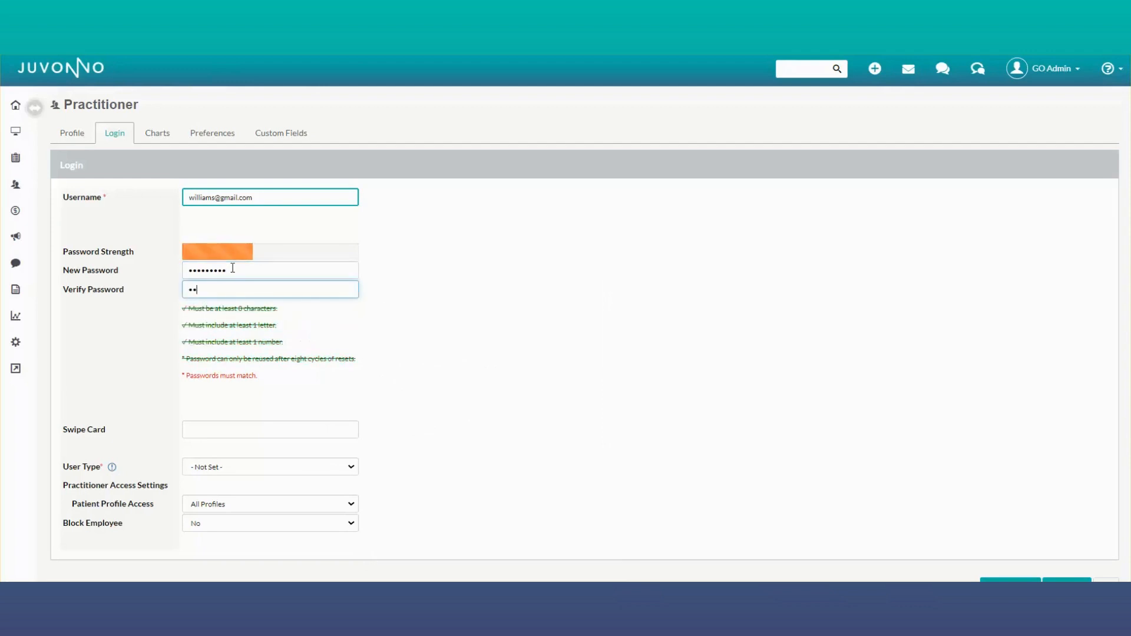
{"action": "left_click", "coordinate": [428, 314]}
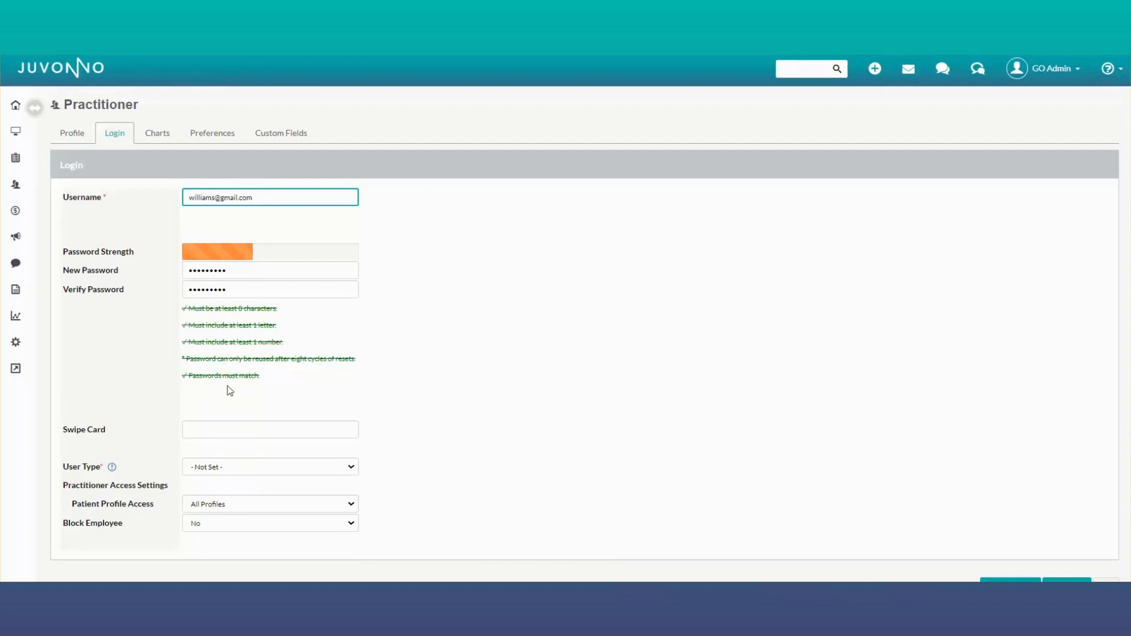
Step: Set the user type to Practitioner, keep patient profile access at All Profiles, and apply the changes
{"action": "scroll", "coordinate": [227, 389], "scroll_direction": "down", "scroll_amount": 1}
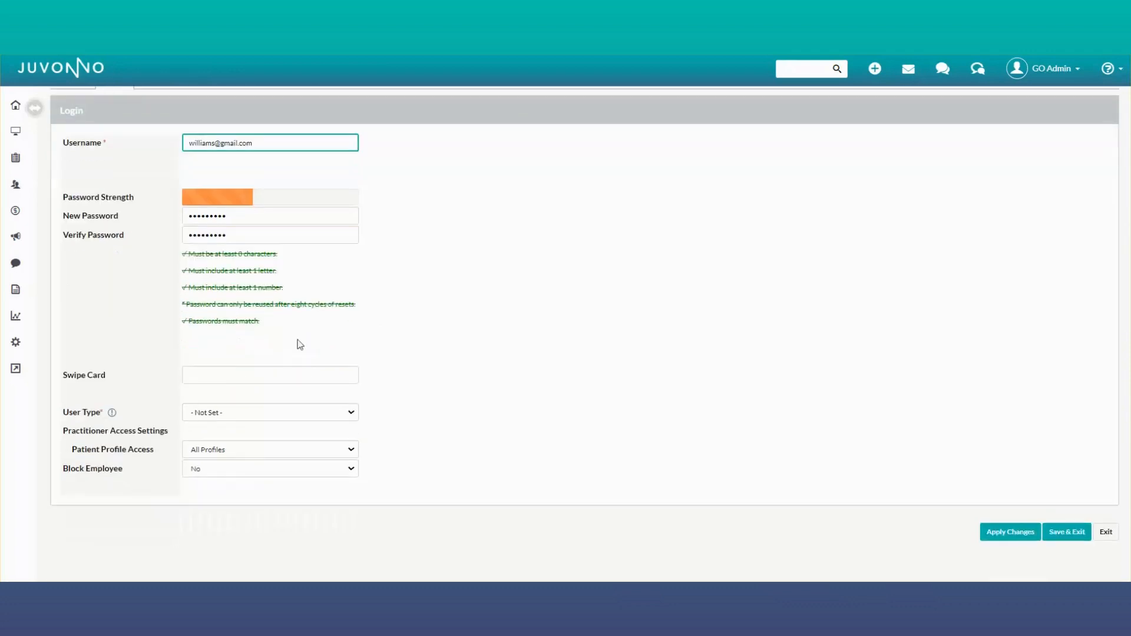
{"action": "left_click", "coordinate": [211, 415]}
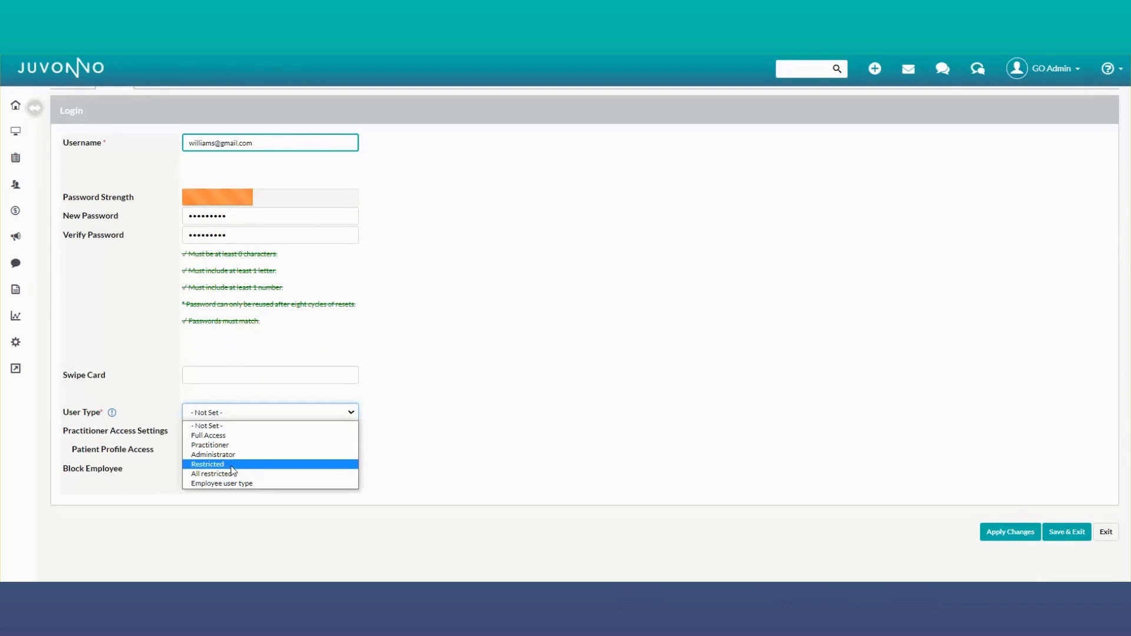
{"action": "left_click", "coordinate": [237, 445]}
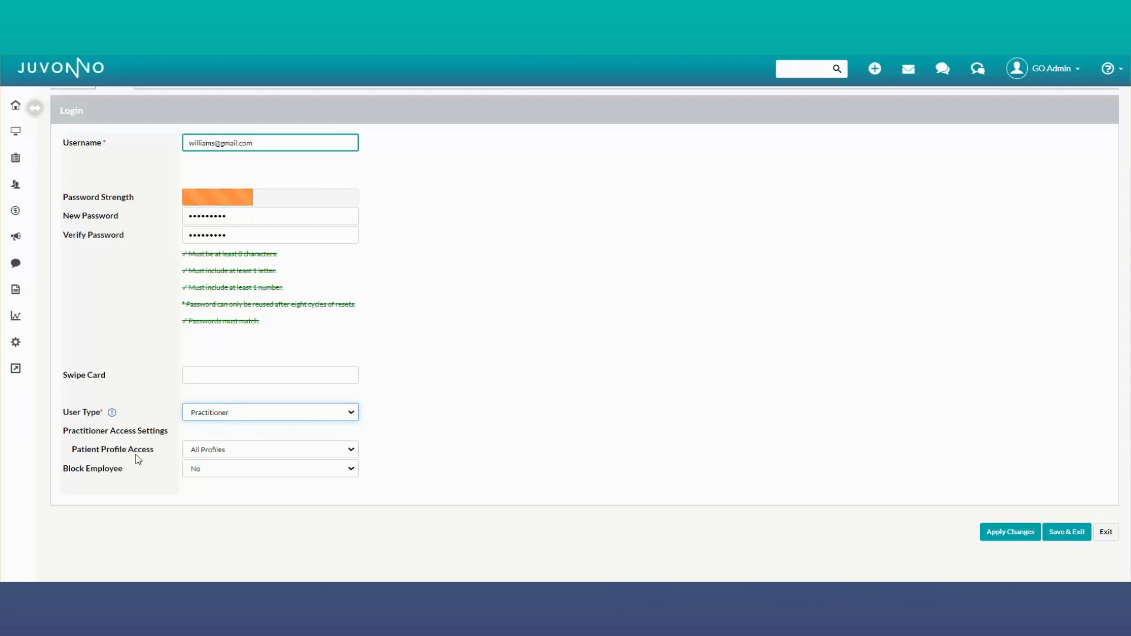
{"action": "left_click", "coordinate": [231, 450]}
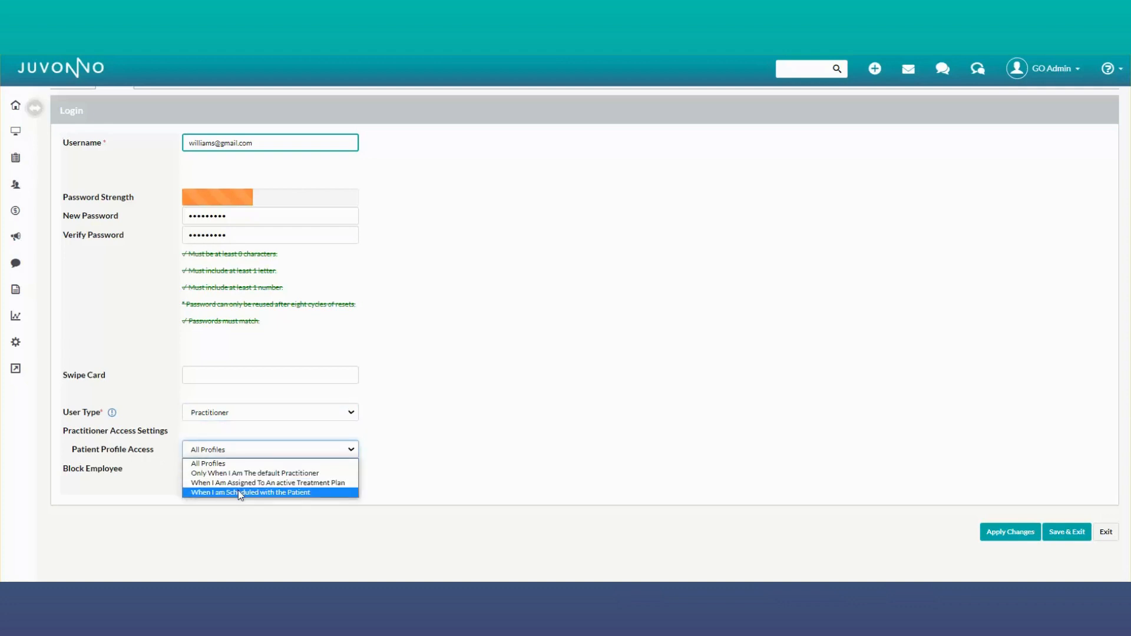
{"action": "left_click", "coordinate": [246, 451]}
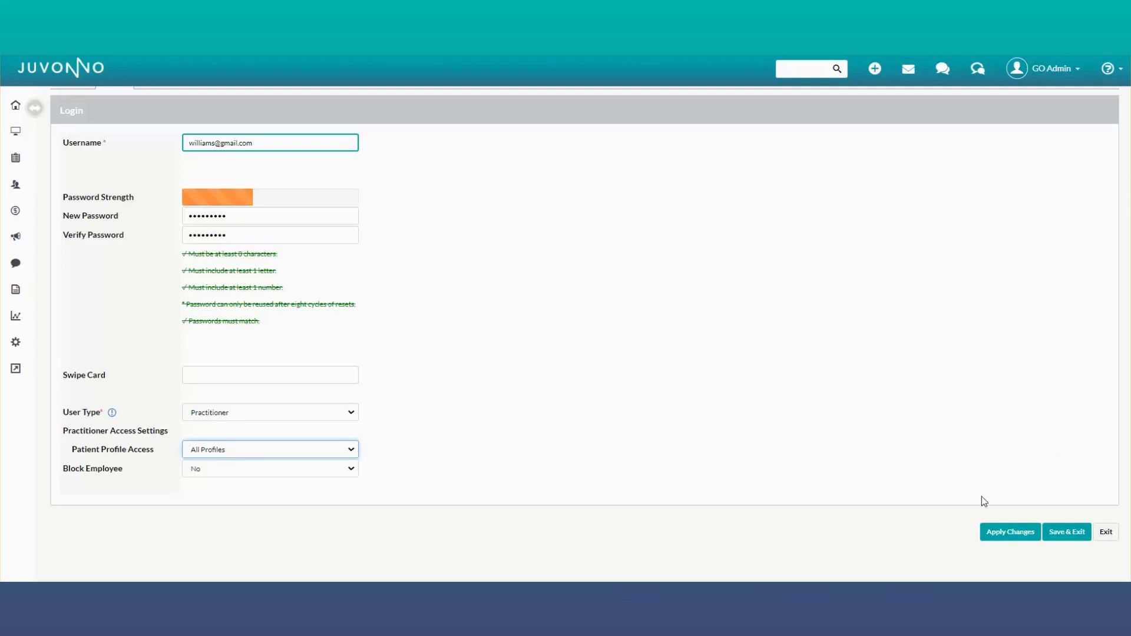
{"action": "left_click", "coordinate": [1001, 533]}
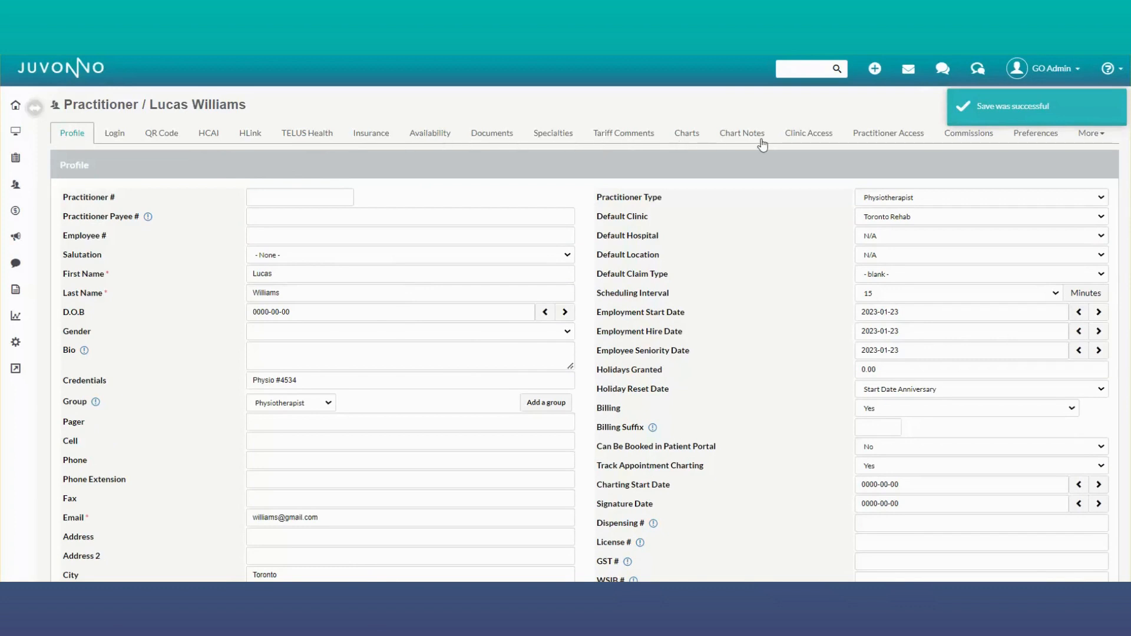
Step: Review the practitioner's clinic access settings and open the practitioner access settings
{"action": "left_click", "coordinate": [798, 137]}
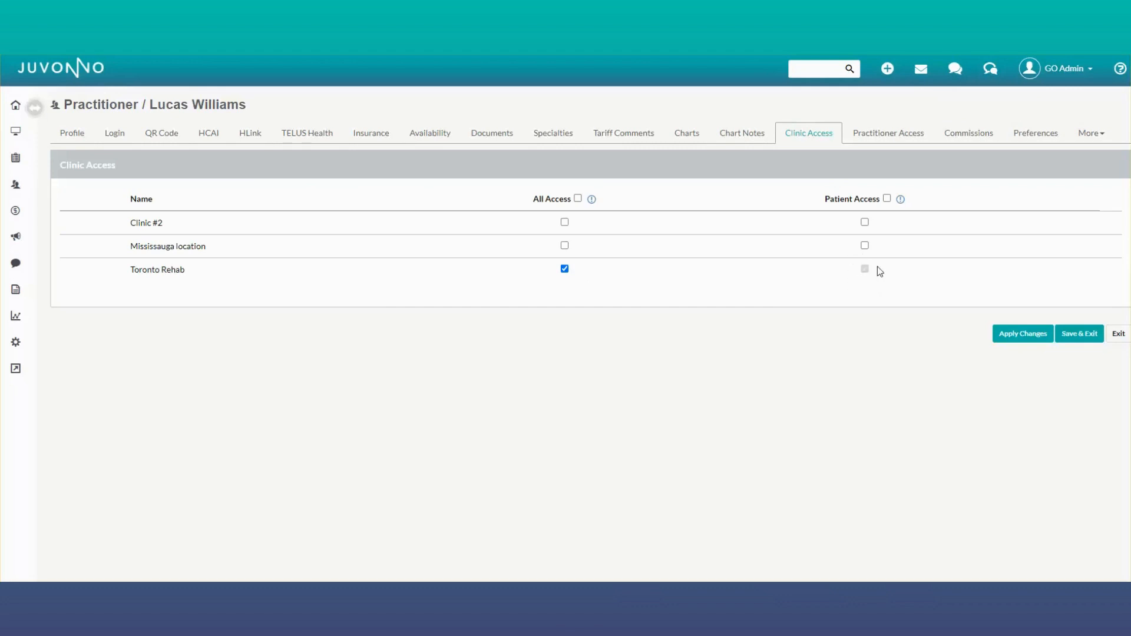
{"action": "left_click", "coordinate": [893, 136]}
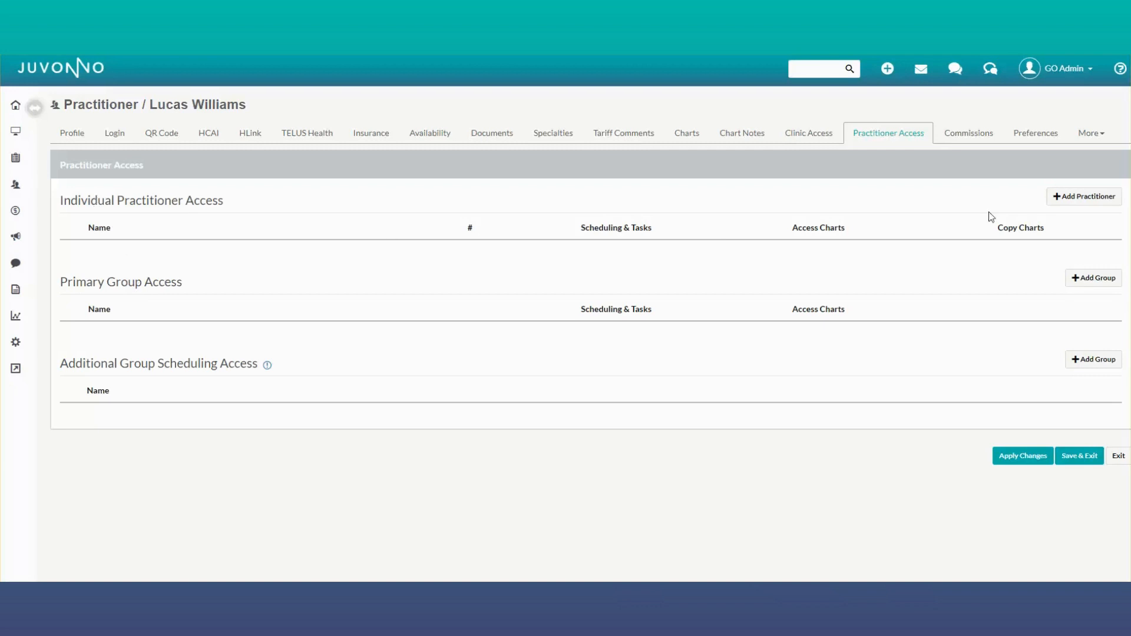
{"action": "left_click", "coordinate": [1084, 196]}
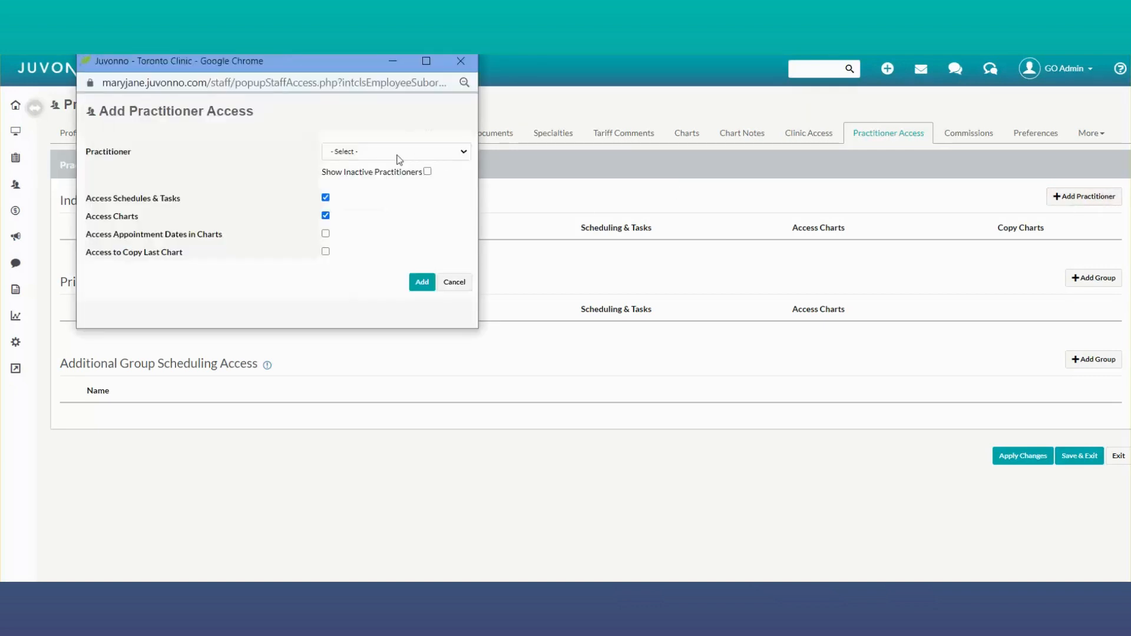
{"action": "left_click", "coordinate": [397, 156]}
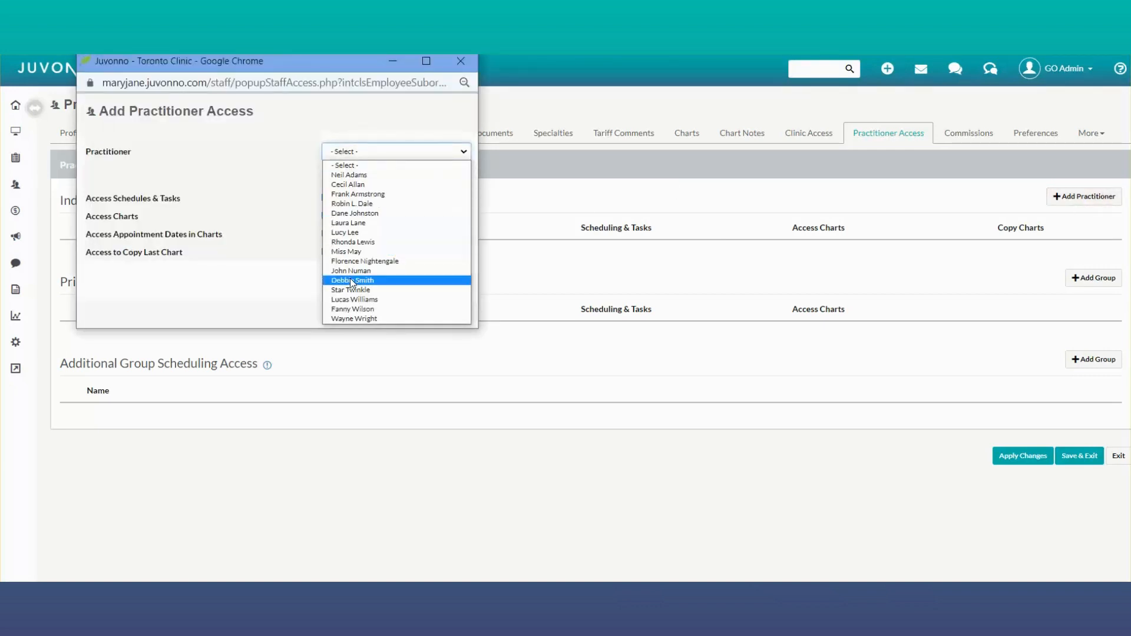
{"action": "left_click", "coordinate": [461, 61]}
{"action": "left_click", "coordinate": [461, 62]}
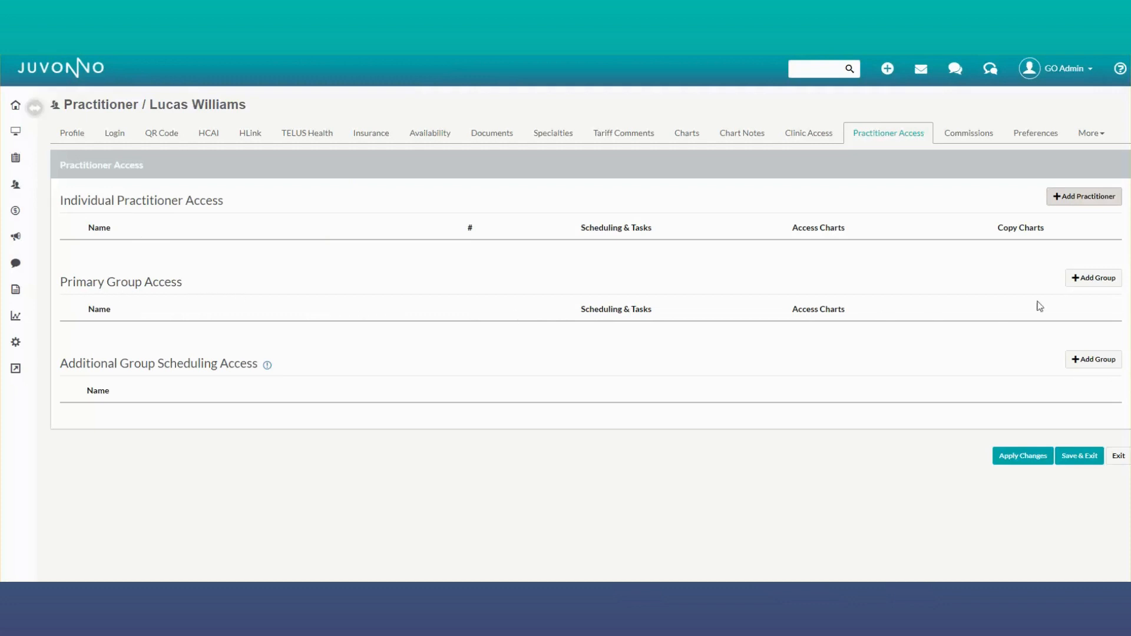
Step: Add the Physiotherapist group as primary group access, also enabling access to appointment dates in charts
{"action": "left_click", "coordinate": [1093, 278]}
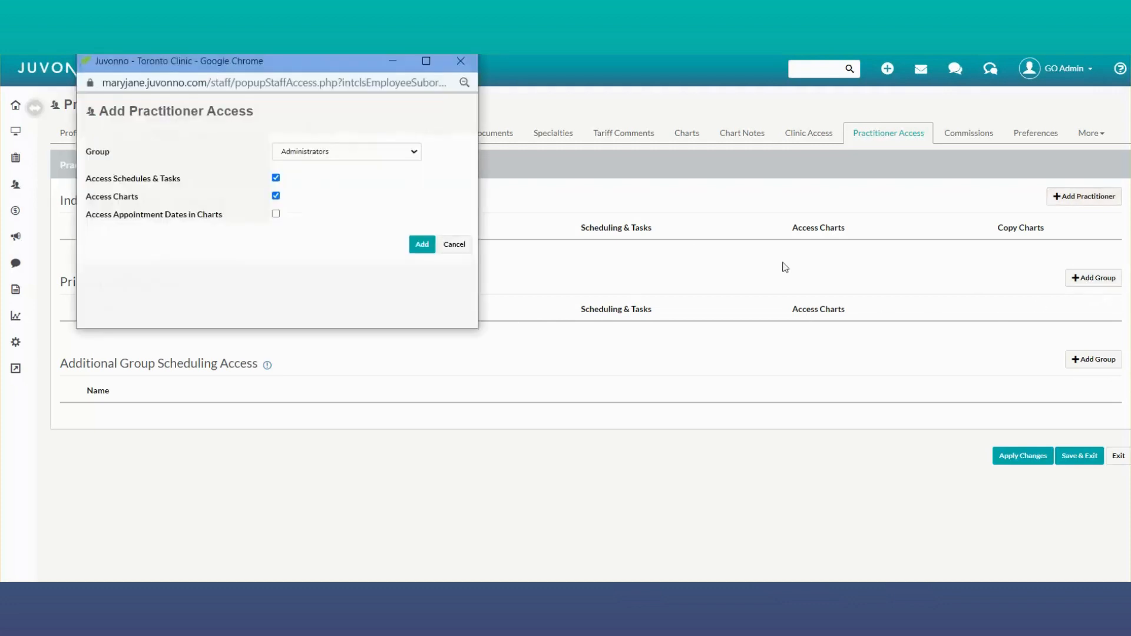
{"action": "left_click", "coordinate": [358, 154]}
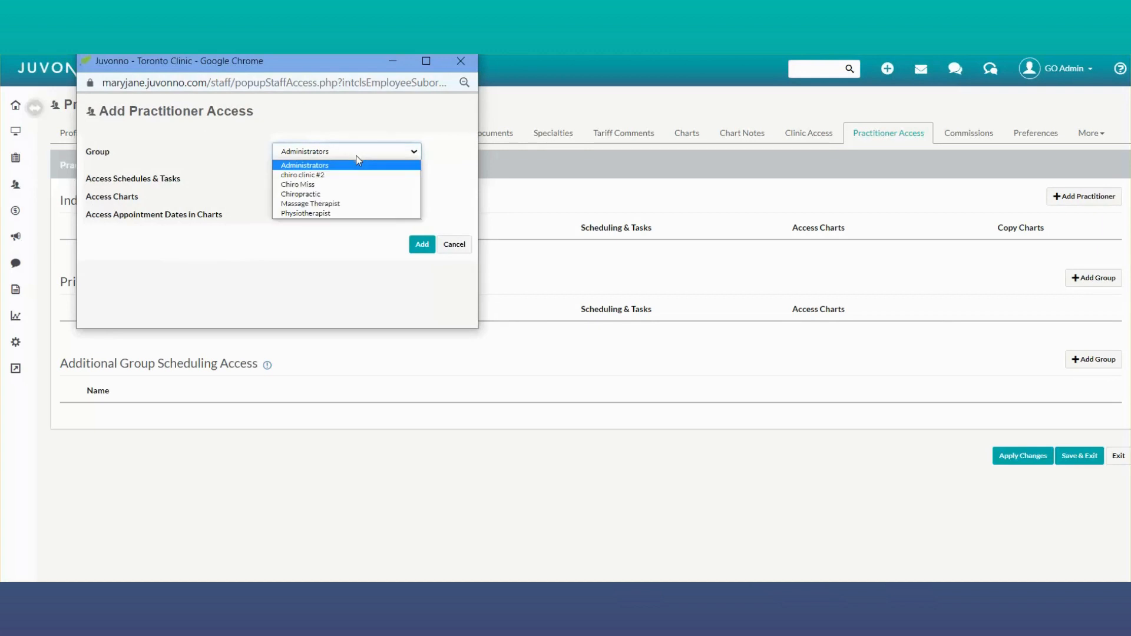
{"action": "left_click", "coordinate": [326, 214]}
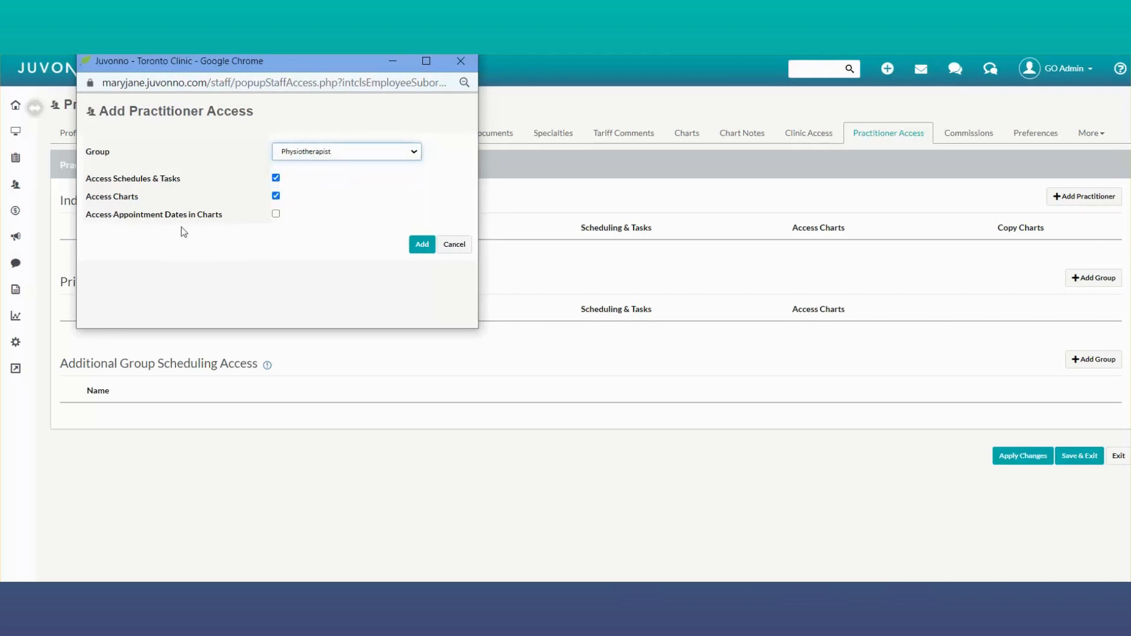
{"action": "left_click", "coordinate": [276, 214]}
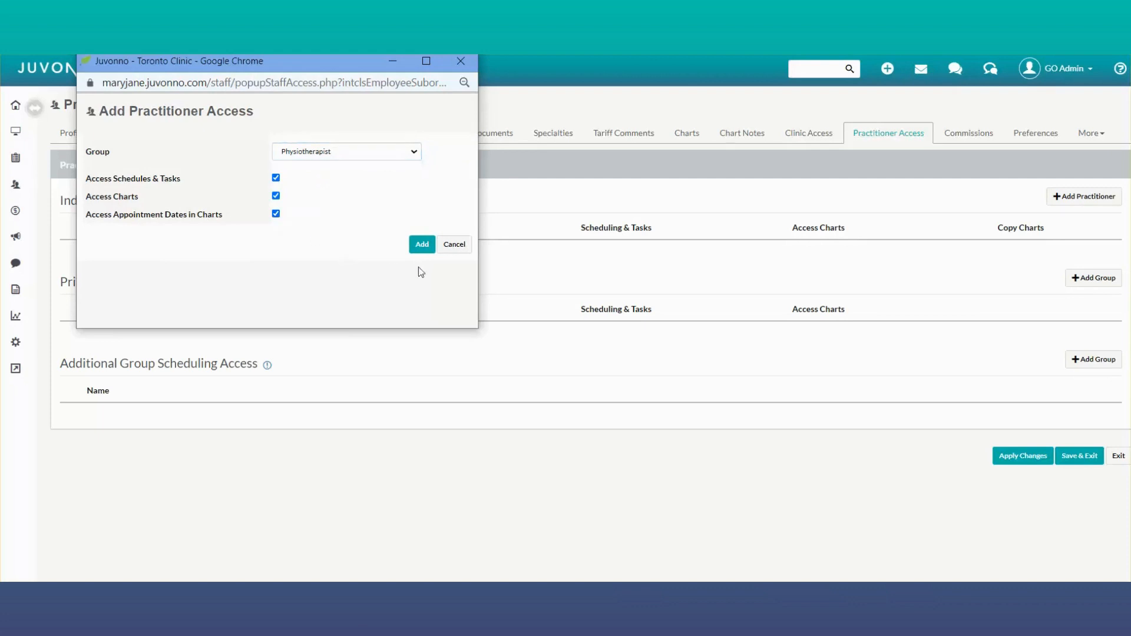
{"action": "left_click", "coordinate": [422, 245]}
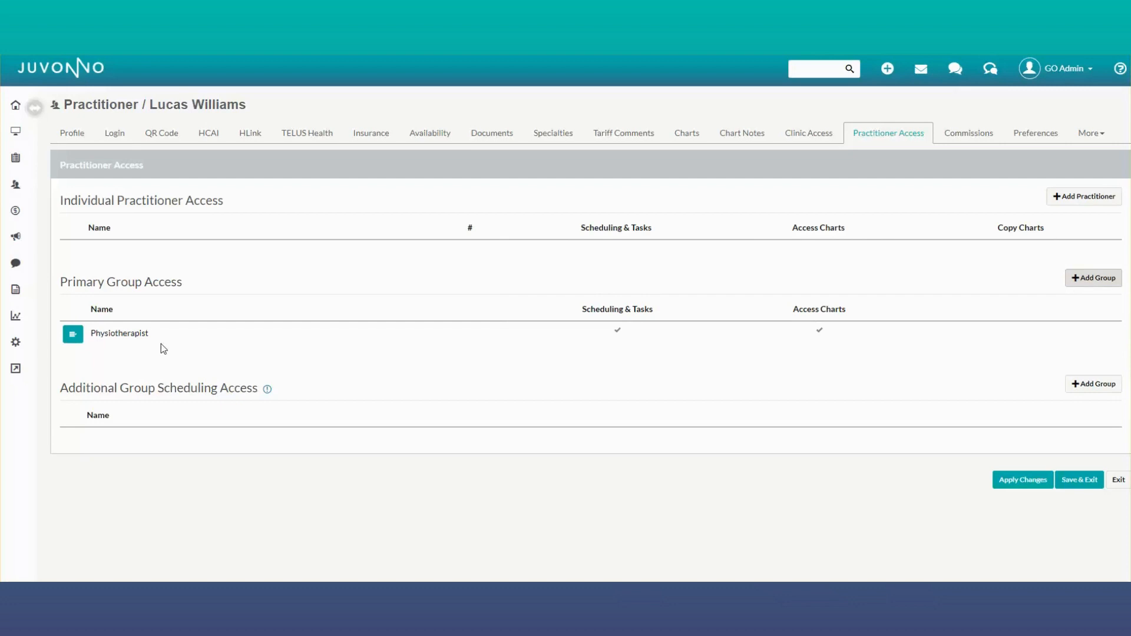
{"action": "left_click", "coordinate": [1068, 195]}
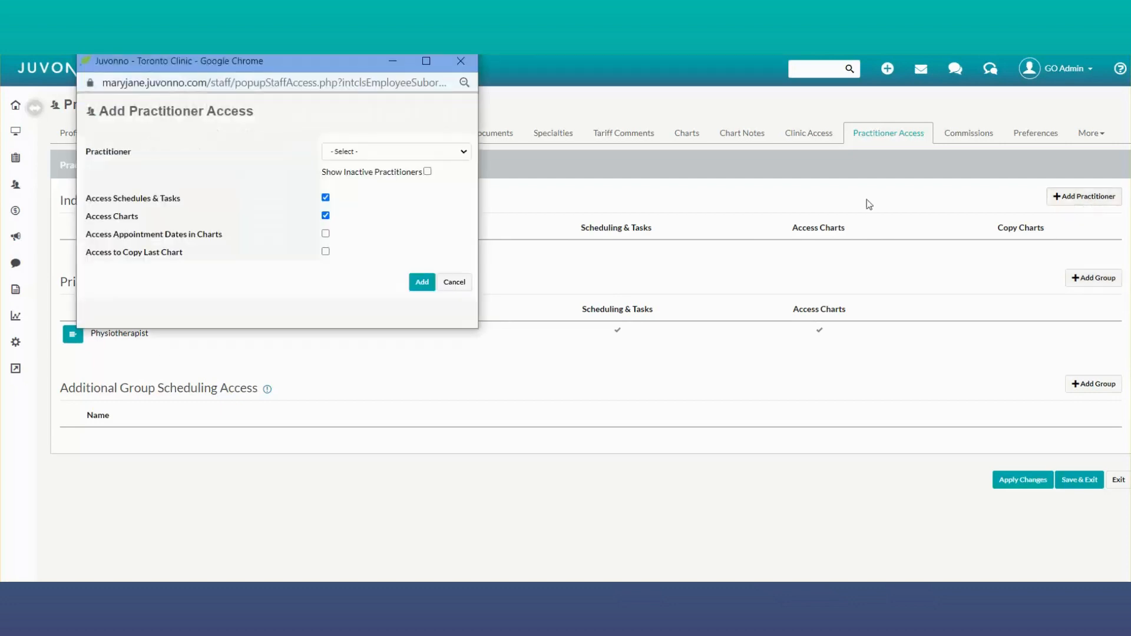
{"action": "left_click", "coordinate": [411, 152]}
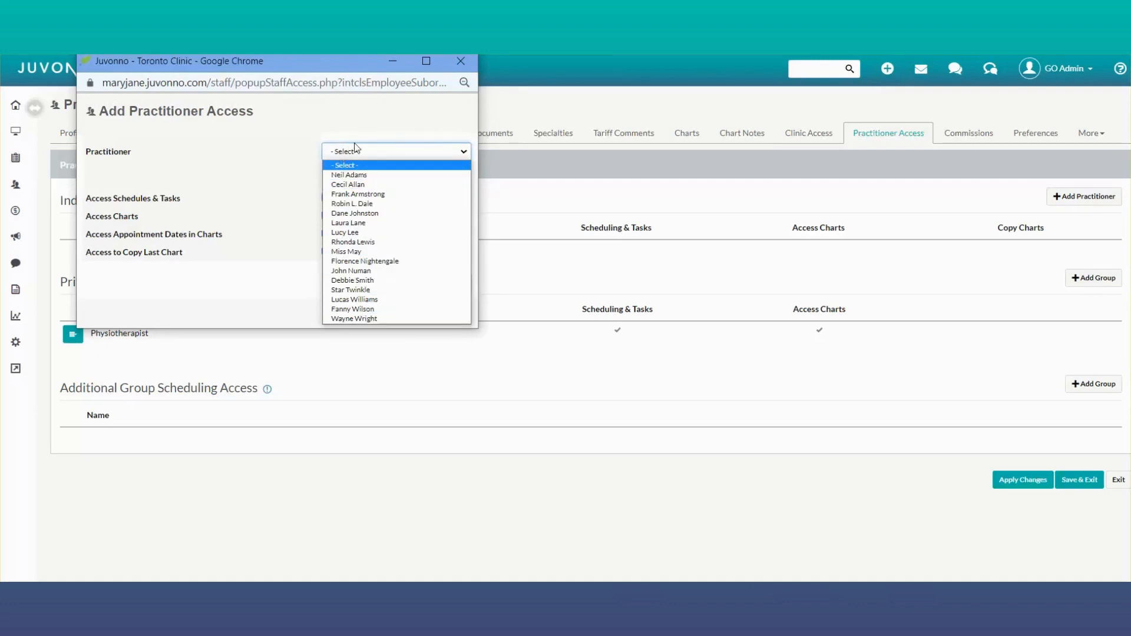
{"action": "left_click", "coordinate": [460, 60]}
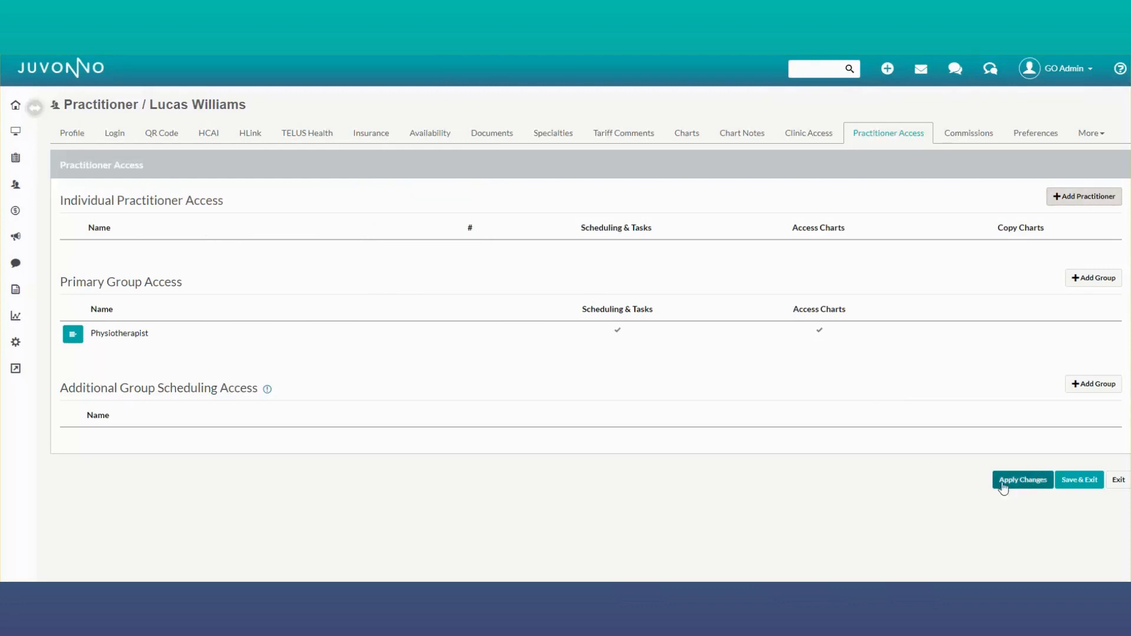
Step: Apply the practitioner access changes, then in the preferences keep the time between appointments at 0 Minutes (no break)
{"action": "left_click", "coordinate": [1010, 474]}
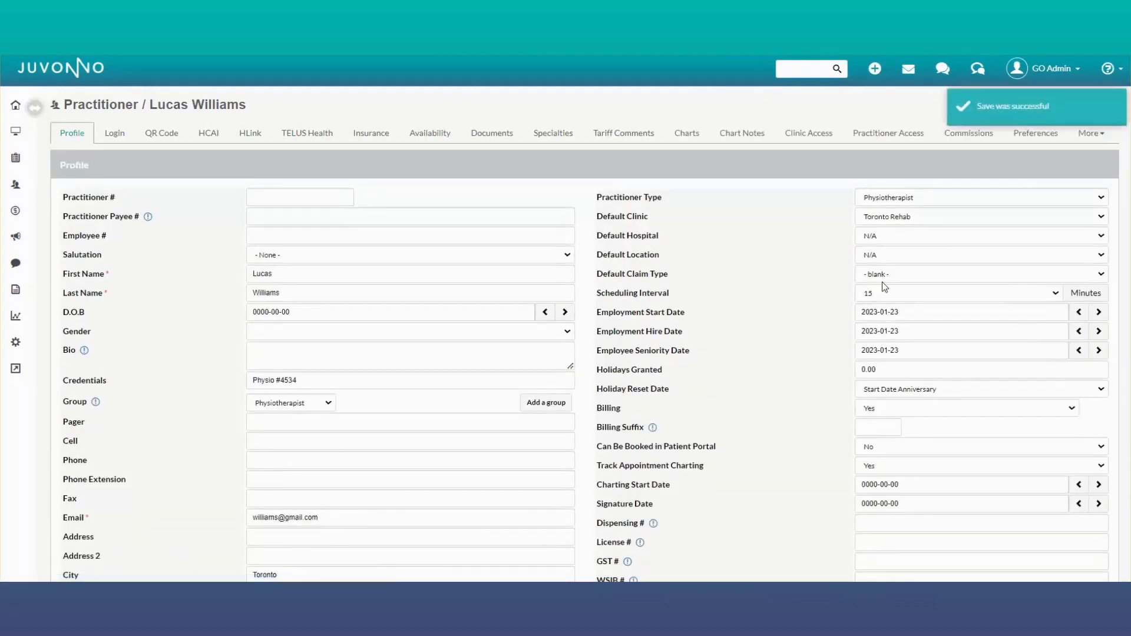
{"action": "left_click", "coordinate": [1043, 136]}
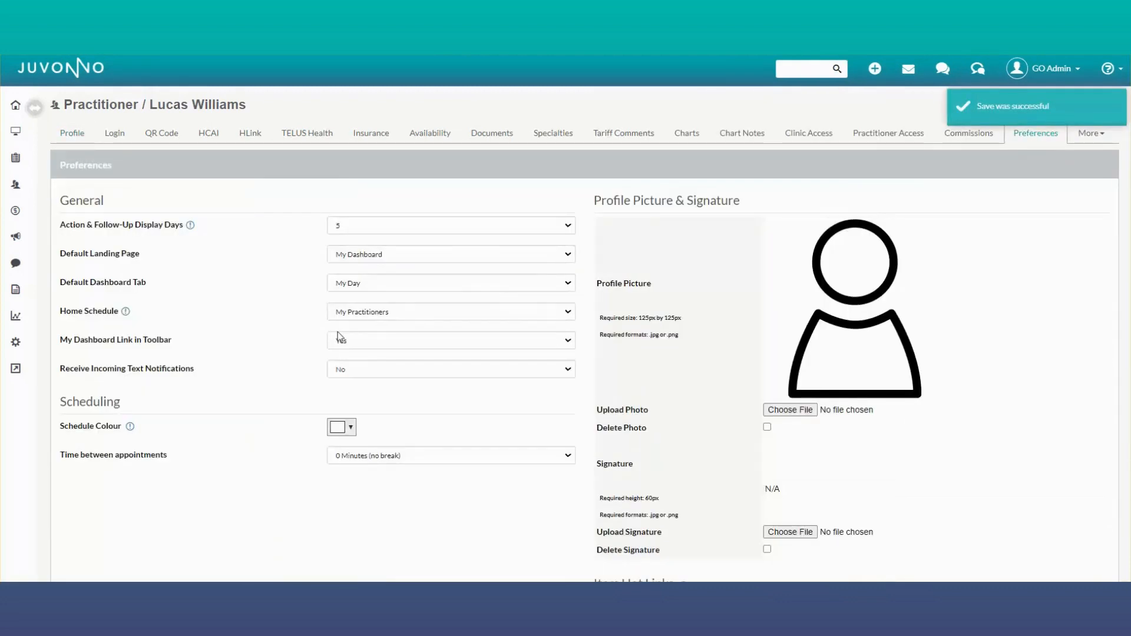
{"action": "scroll", "coordinate": [328, 360], "scroll_direction": "down", "scroll_amount": 1}
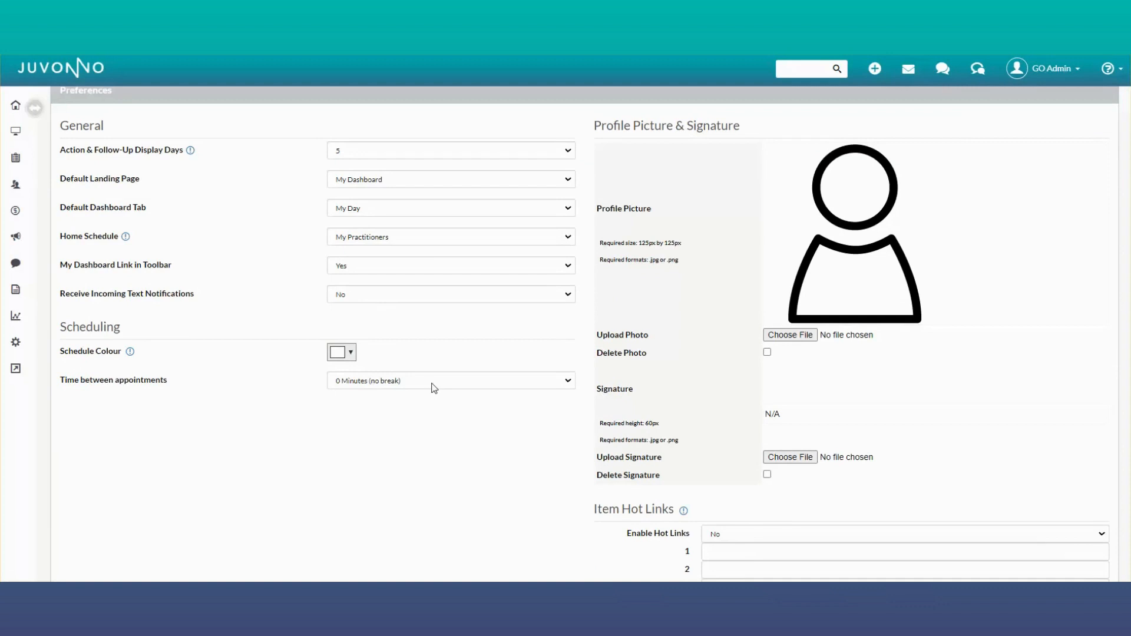
{"action": "left_click", "coordinate": [434, 384]}
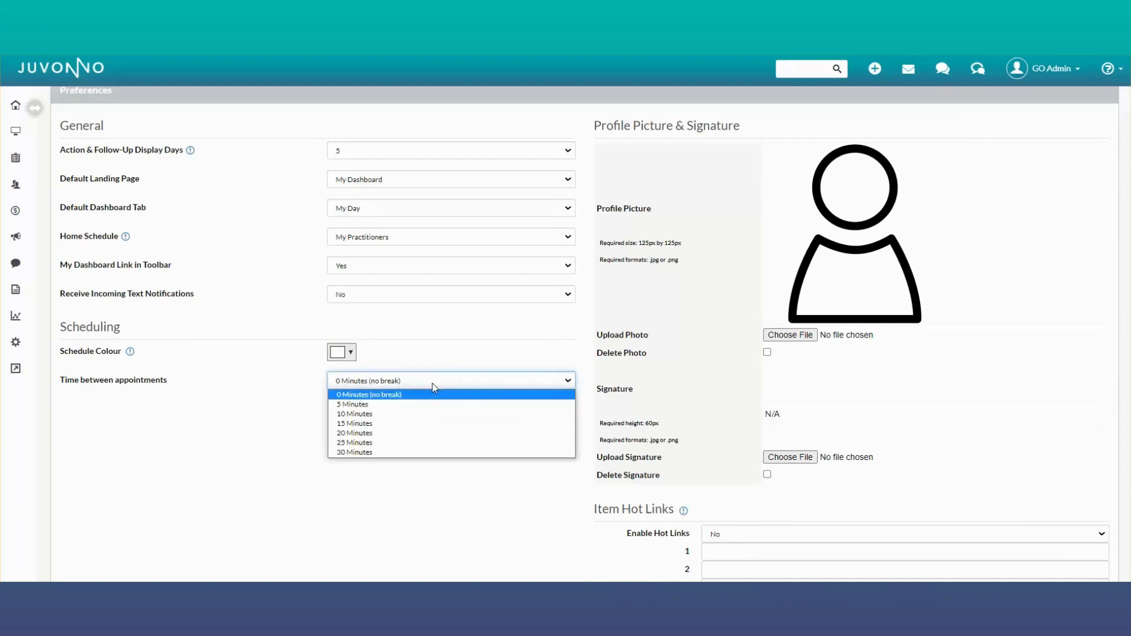
{"action": "left_click", "coordinate": [435, 387]}
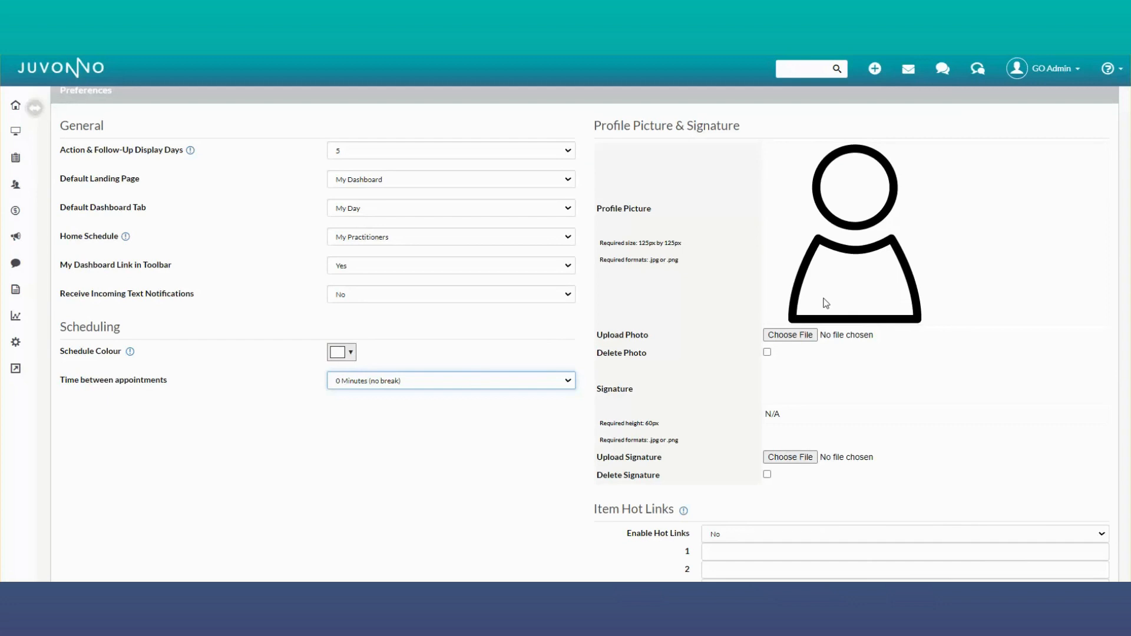
Step: Review the remaining preferences and extra profile options, then save the practitioner profile and exit
{"action": "scroll", "coordinate": [825, 302], "scroll_direction": "down", "scroll_amount": 3}
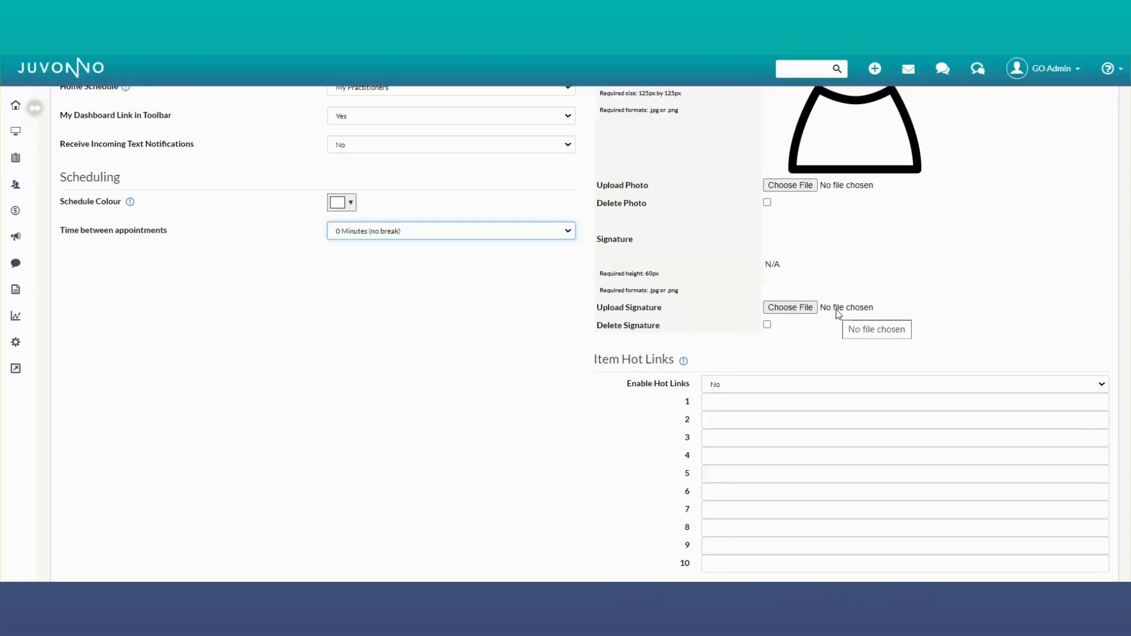
{"action": "scroll", "coordinate": [974, 263], "scroll_direction": "up", "scroll_amount": 4}
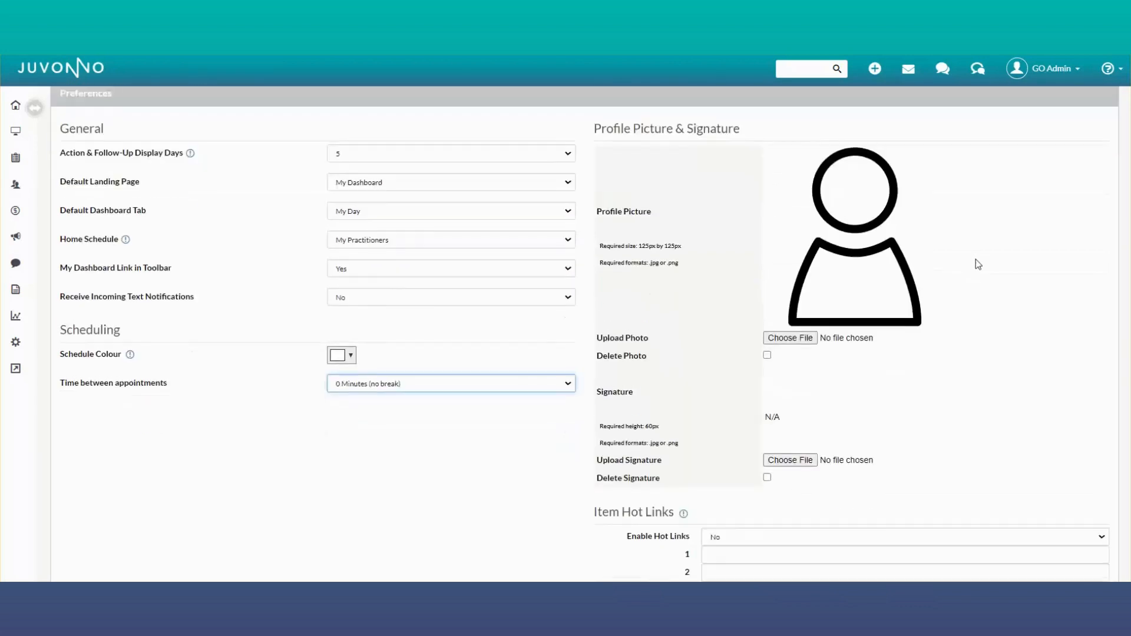
{"action": "left_click", "coordinate": [1099, 138]}
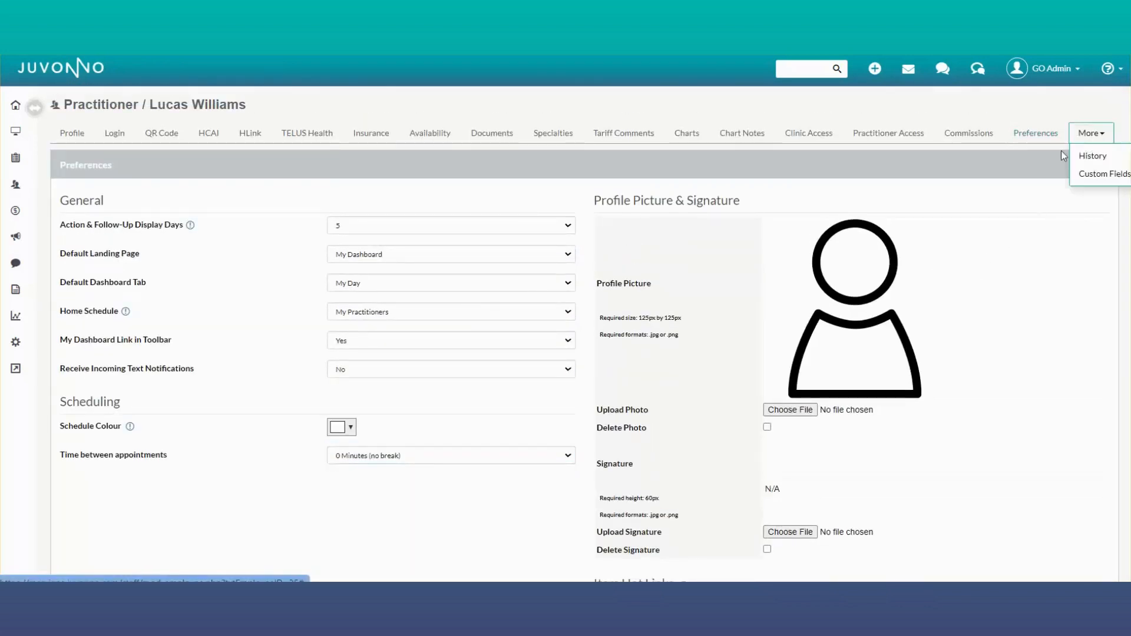
{"action": "left_click", "coordinate": [527, 202]}
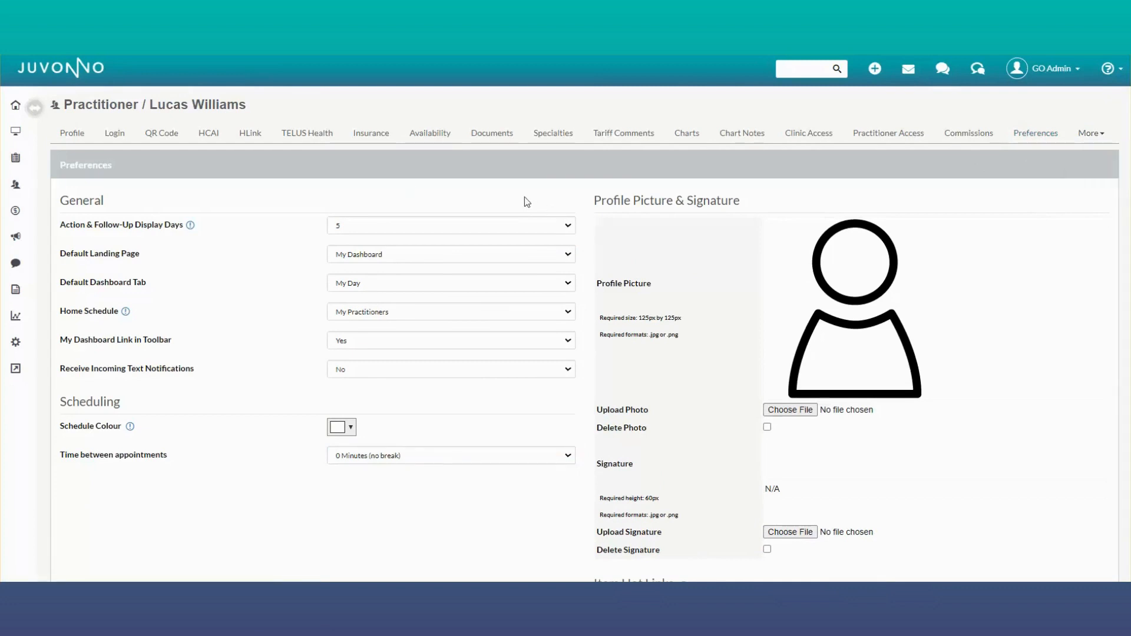
{"action": "scroll", "coordinate": [899, 301], "scroll_direction": "down", "scroll_amount": 5}
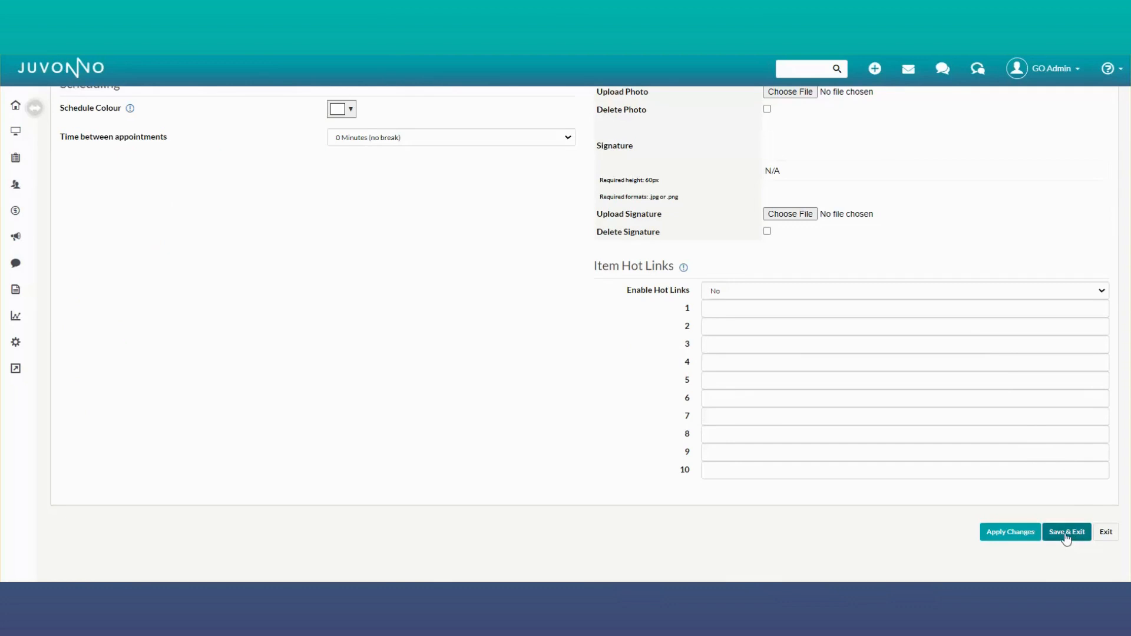
{"action": "left_click", "coordinate": [1066, 534]}
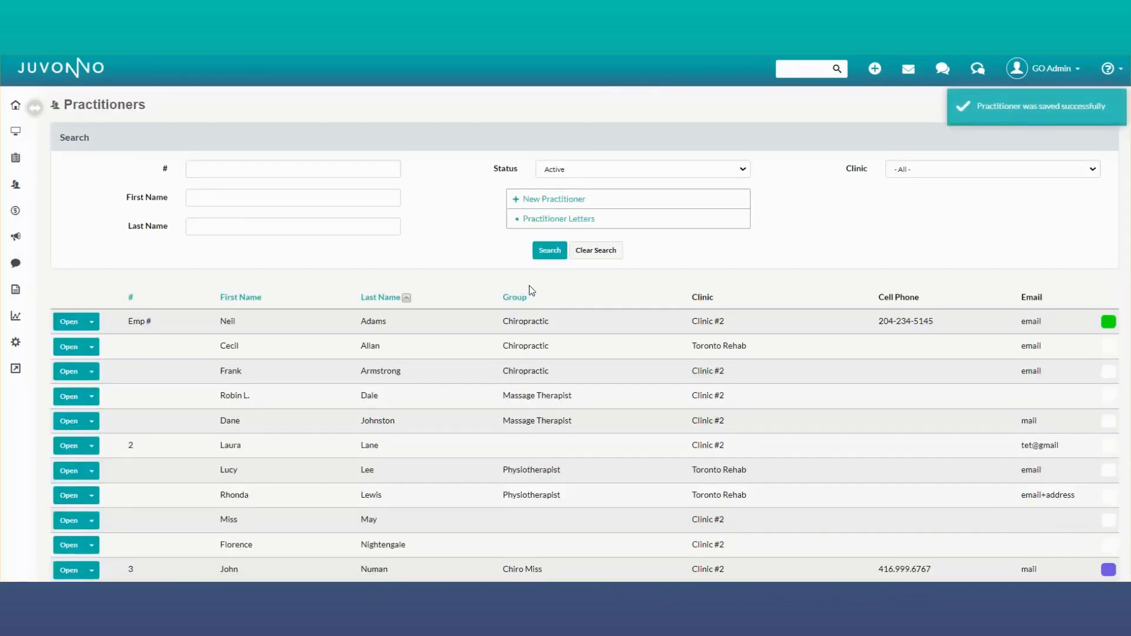